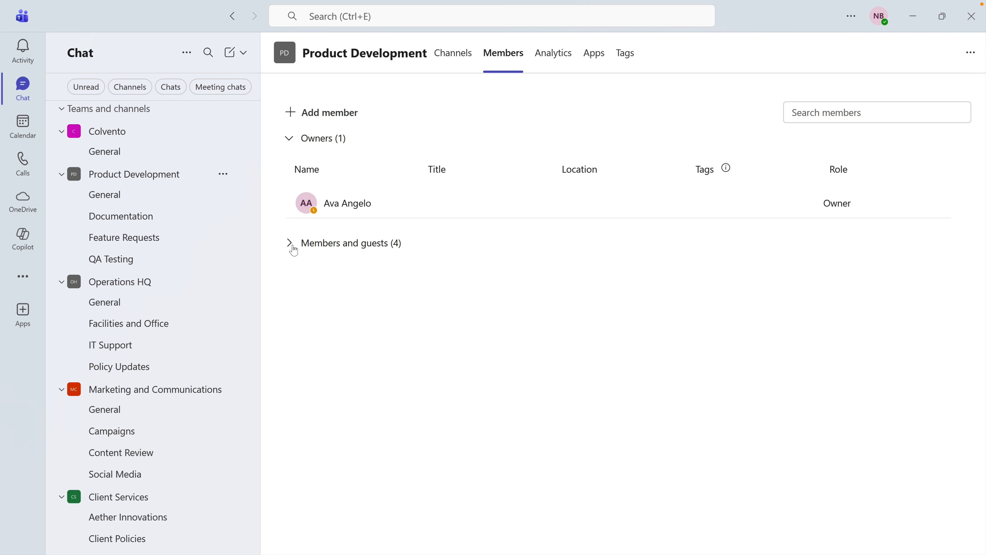
View the member list of the Product Development team
{"action": "left_click", "coordinate": [289, 243]}
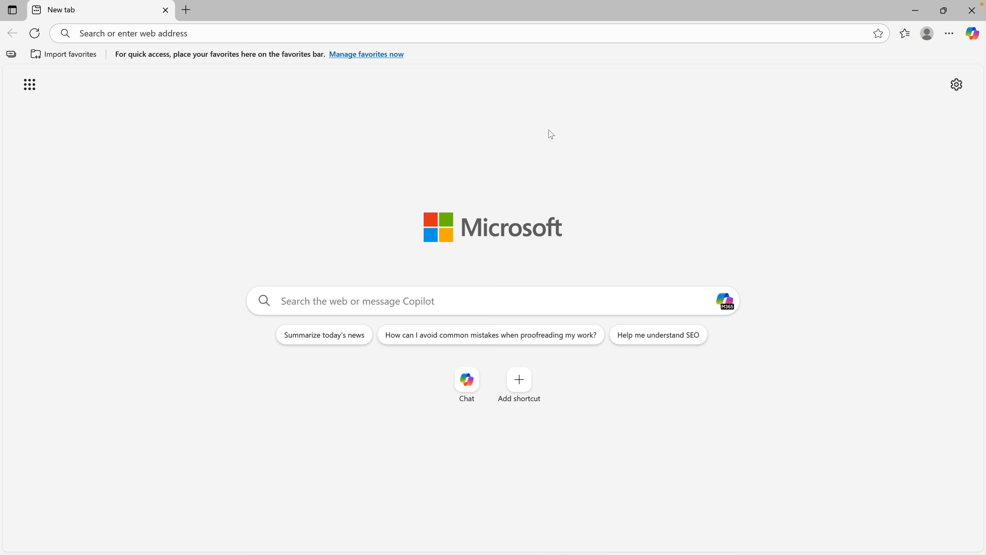
Go to office.com and launch Teams on the web from the Microsoft 365 apps list
{"action": "type", "text": "office.com"}
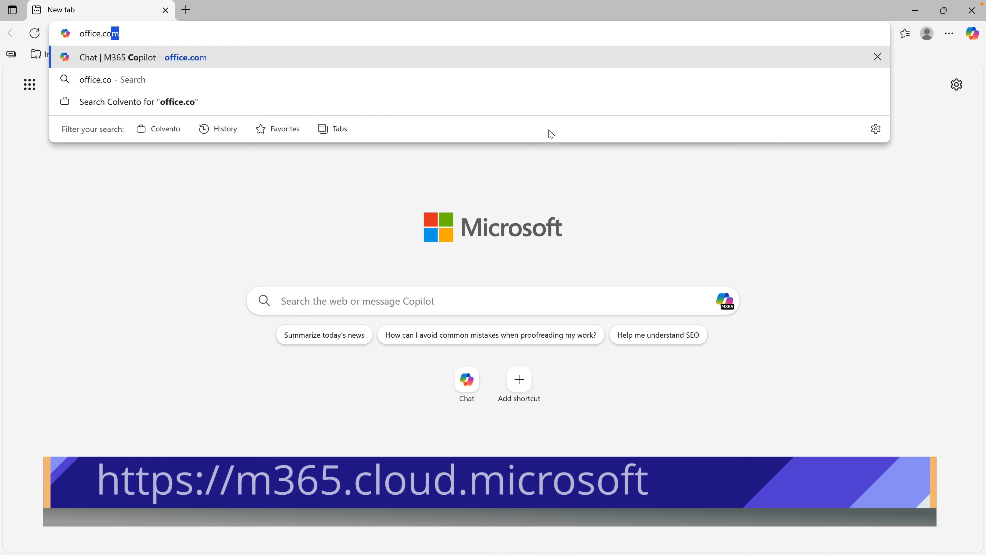
{"action": "key", "text": "Return"}
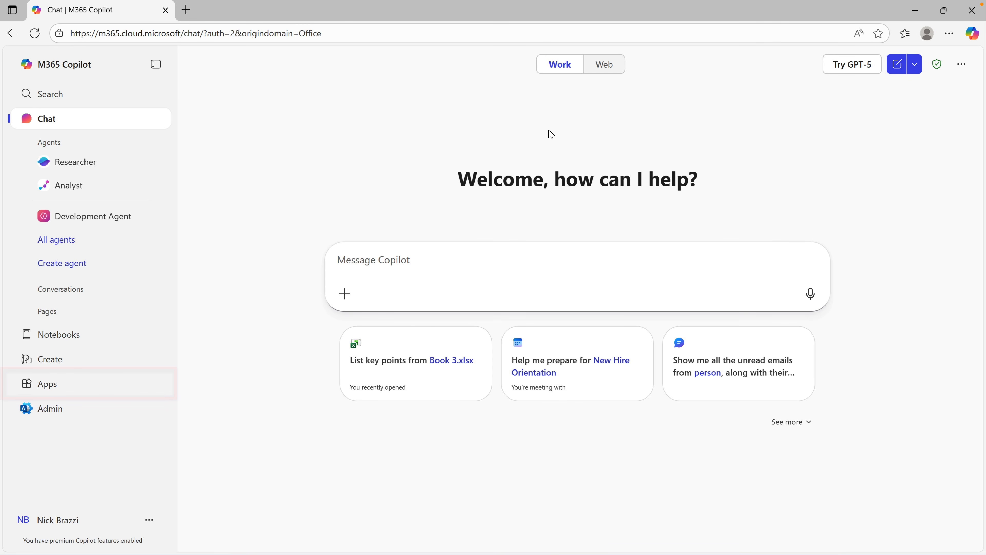
{"action": "left_click", "coordinate": [134, 386]}
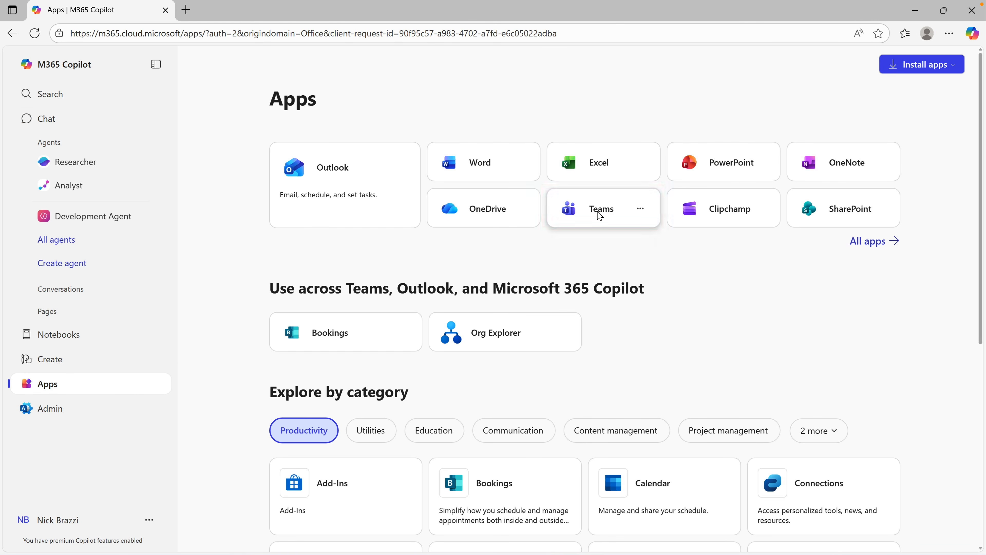
{"action": "left_click", "coordinate": [598, 213]}
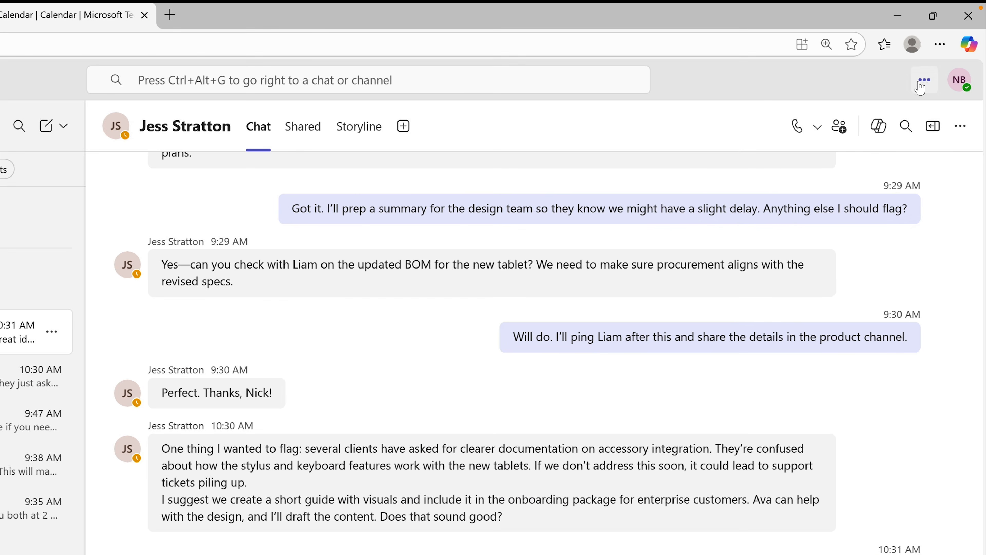
Bring up the Settings and more menu in the Teams desktop app
{"action": "left_click", "coordinate": [920, 86]}
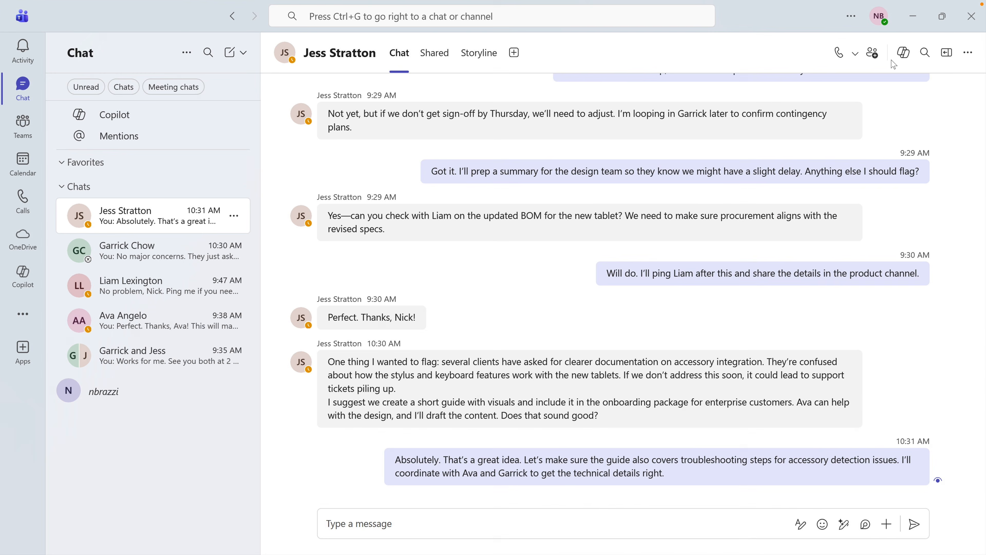
Set Chats and channels to the Combined view in Settings, then return to Chat
{"action": "left_click", "coordinate": [851, 16]}
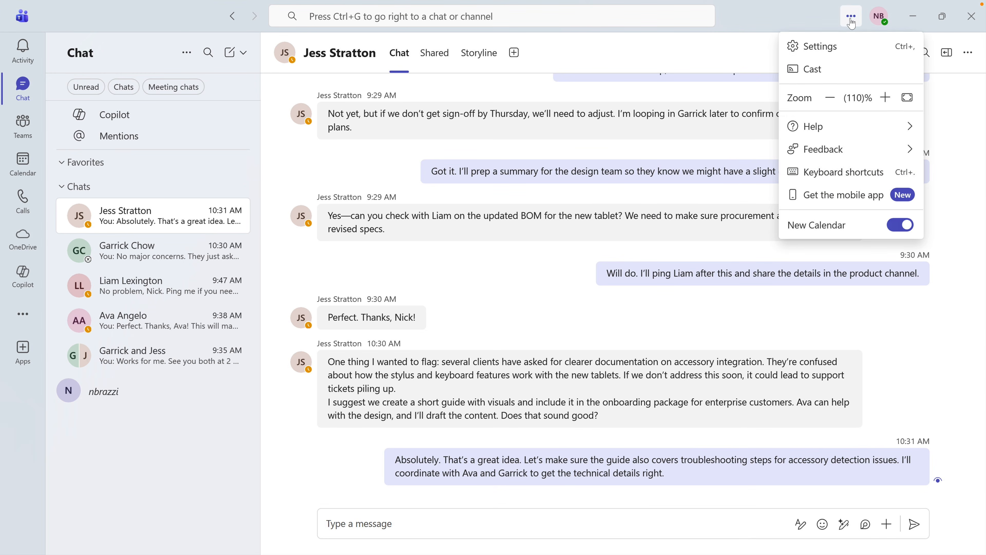
{"action": "left_click", "coordinate": [820, 46]}
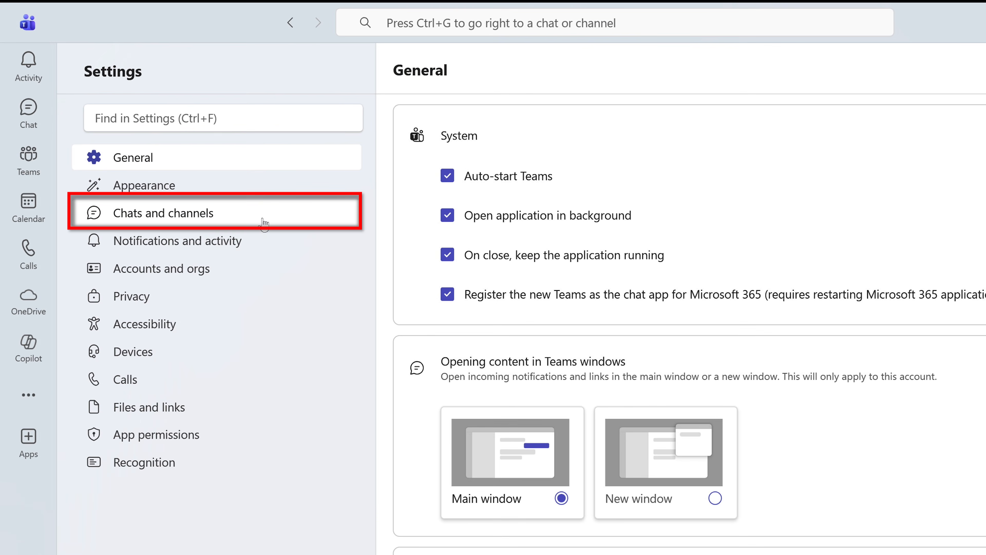
{"action": "left_click", "coordinate": [263, 222]}
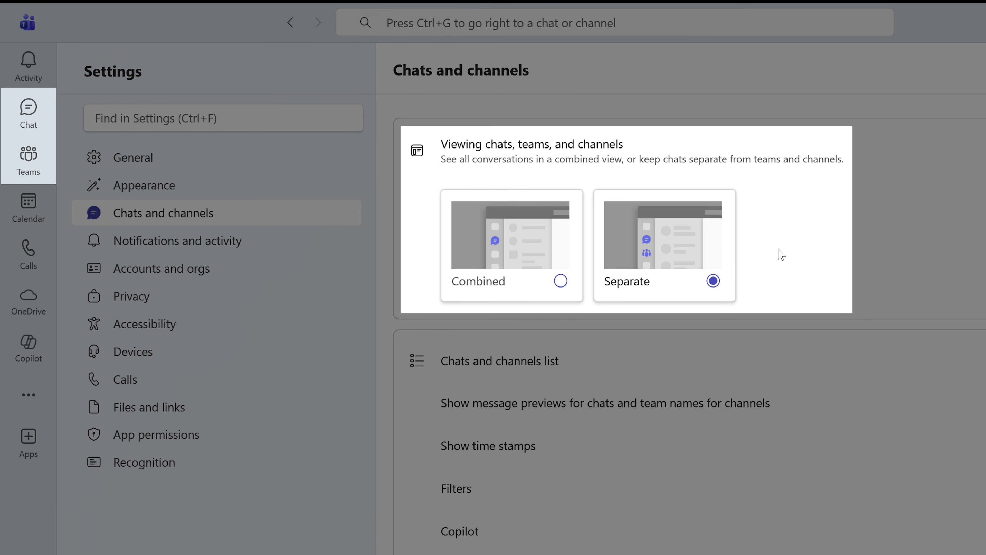
{"action": "left_click", "coordinate": [561, 280]}
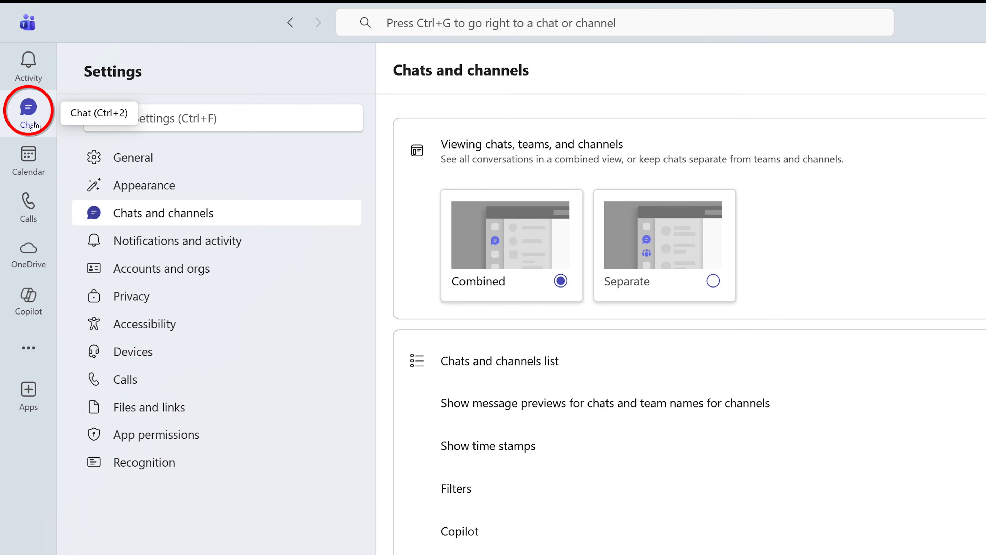
{"action": "left_click", "coordinate": [28, 113]}
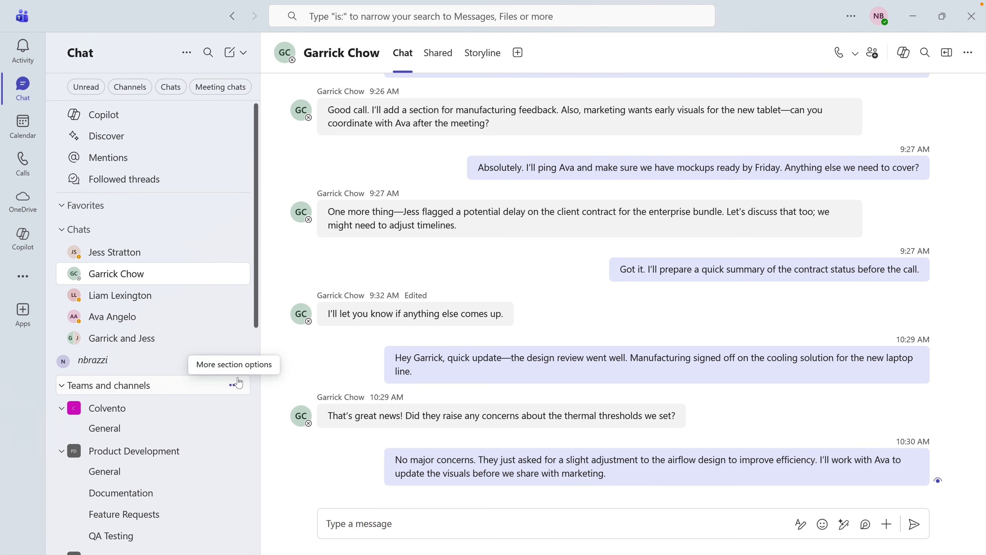
{"action": "scroll", "coordinate": [237, 383], "scroll_direction": "down", "scroll_amount": 2}
{"action": "scroll", "coordinate": [239, 382], "scroll_direction": "down", "scroll_amount": 6}
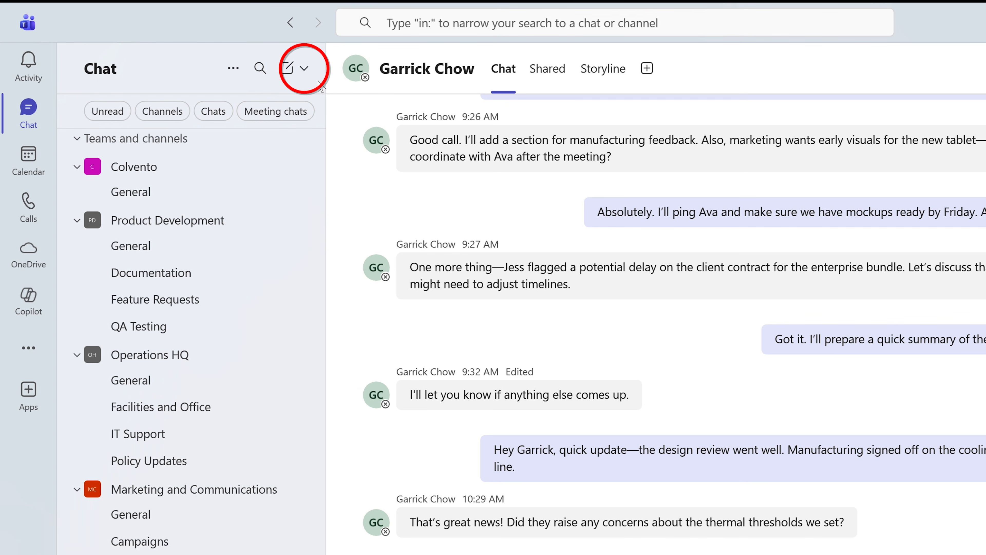
{"action": "left_click", "coordinate": [304, 69]}
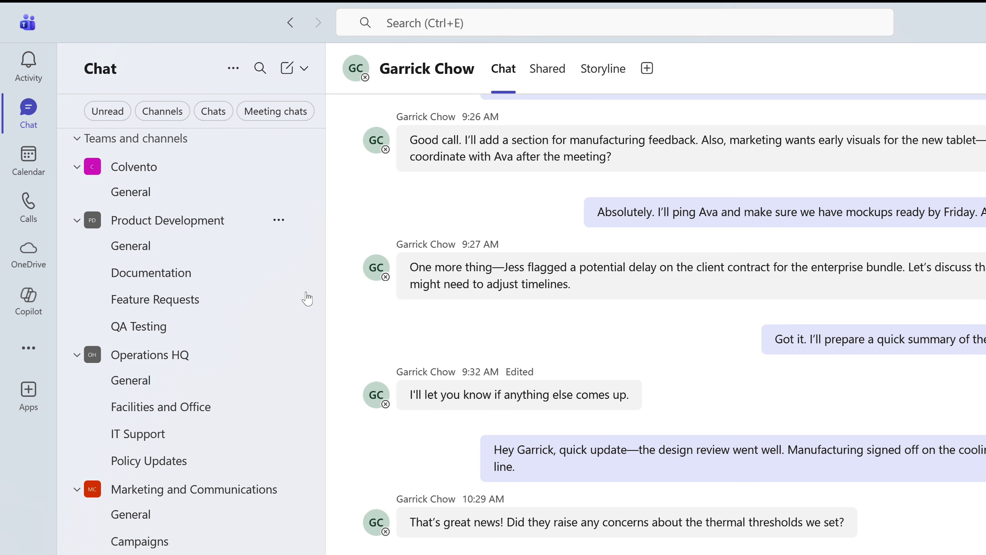
Start a QA Testing channel post noting last quarter's several similar, frequent bugs
{"action": "left_click", "coordinate": [238, 279]}
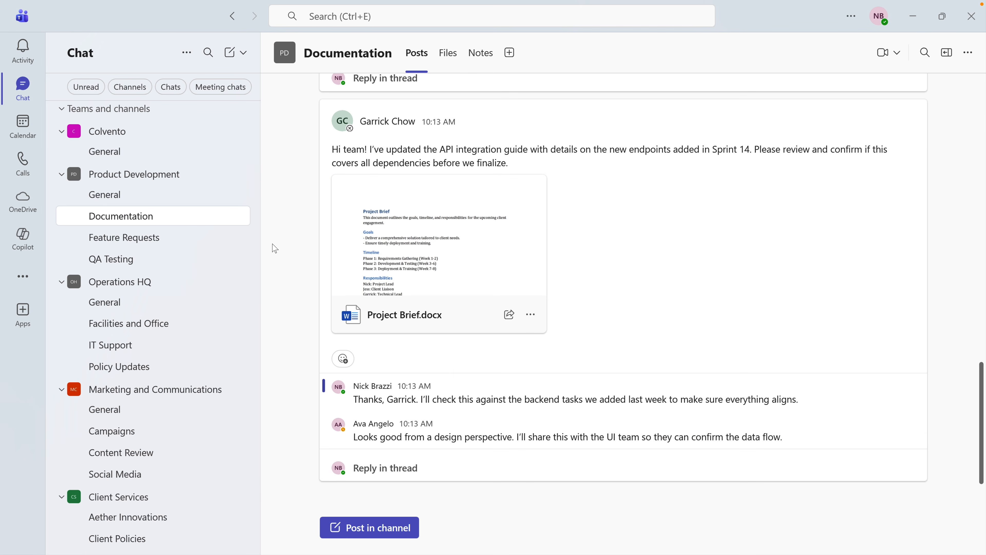
{"action": "scroll", "coordinate": [301, 247], "scroll_direction": "up", "scroll_amount": 5}
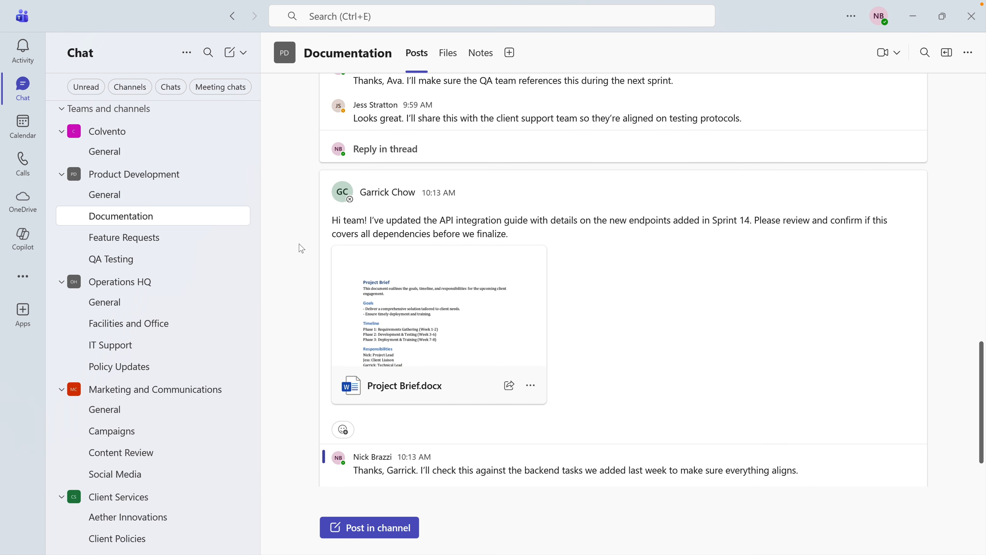
{"action": "scroll", "coordinate": [301, 247], "scroll_direction": "up", "scroll_amount": 8}
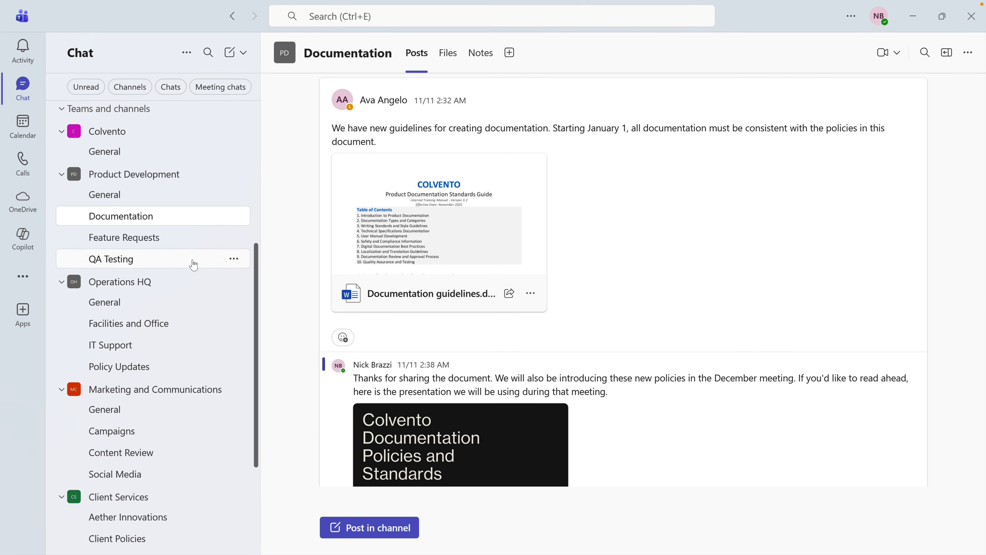
{"action": "left_click", "coordinate": [183, 266]}
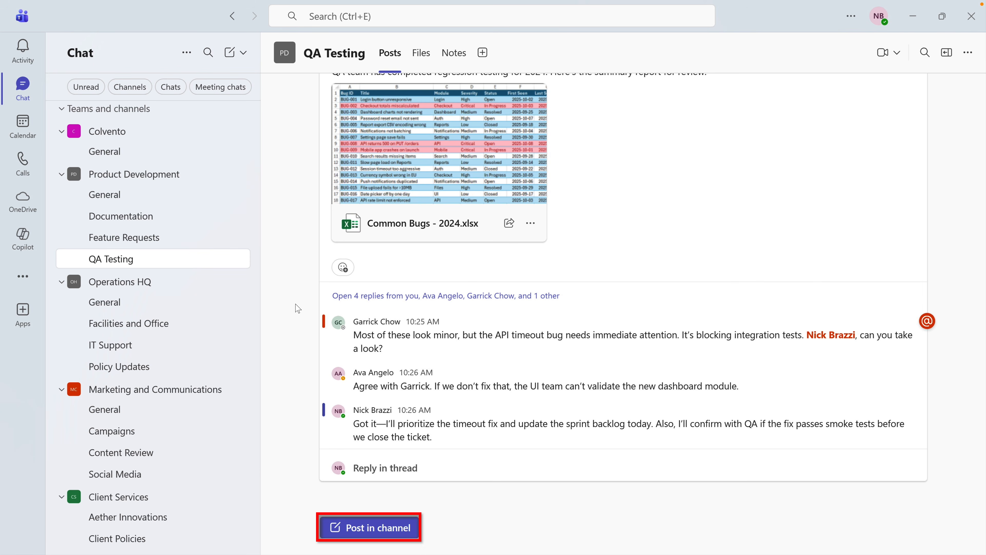
{"action": "left_click", "coordinate": [344, 525]}
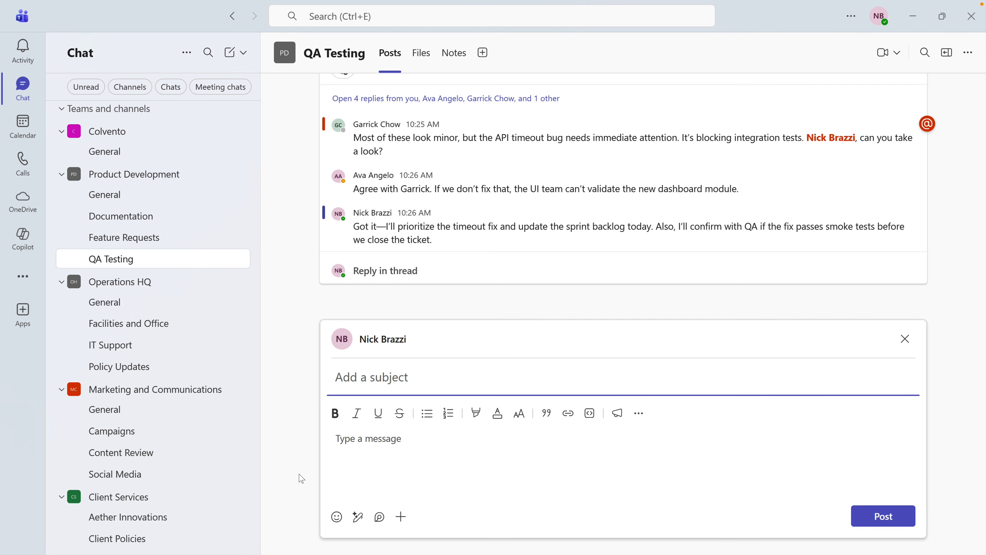
{"action": "left_click", "coordinate": [340, 448]}
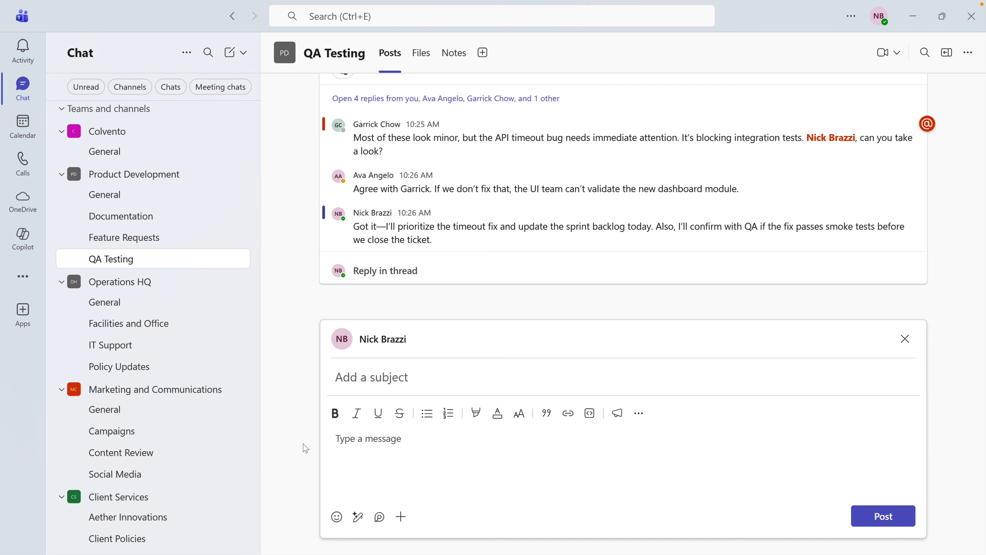
{"action": "type", "text": "Last quarter, there were several similar bugs that popped up often. Please"}
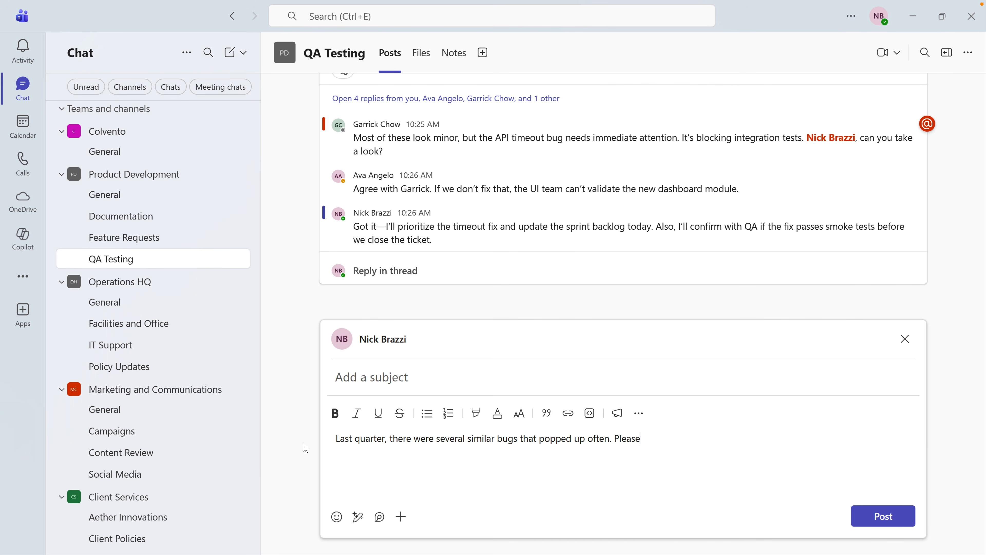
{"action": "type", "text": " make sure all of your QA testers are looking for these types "}
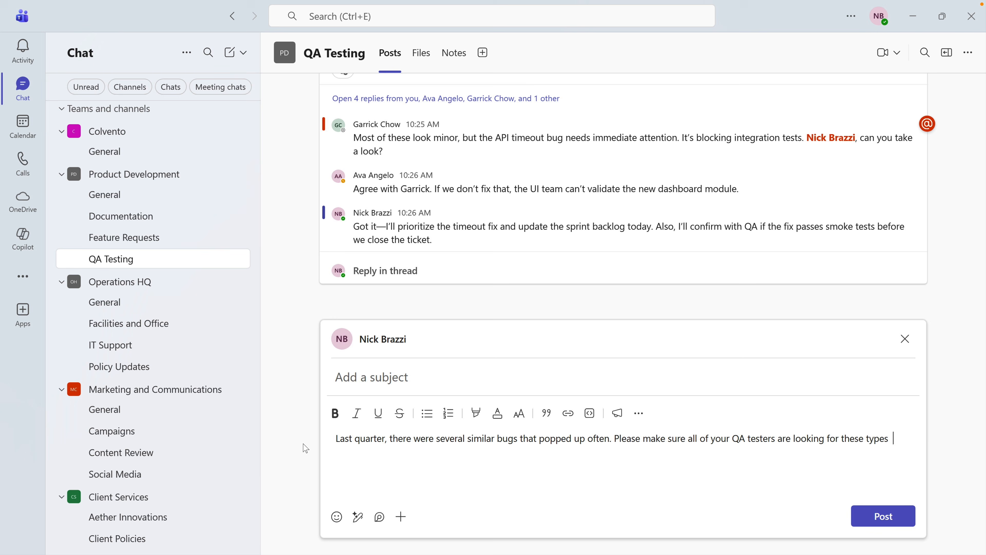
{"action": "type", "text": "of issues."}
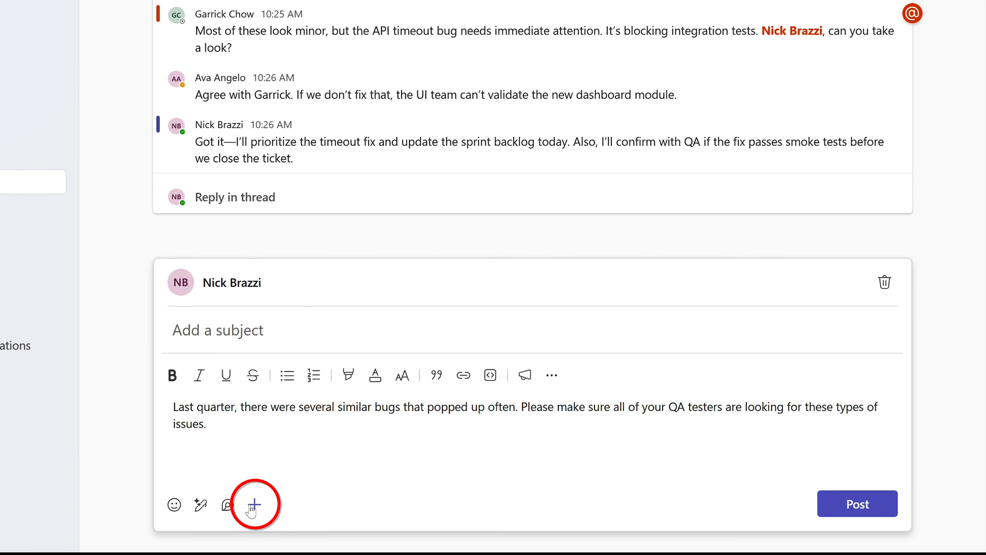
Attach Problematic QA Issue - Q3 2025.xlsx from this device and publish the post
{"action": "left_click", "coordinate": [255, 507]}
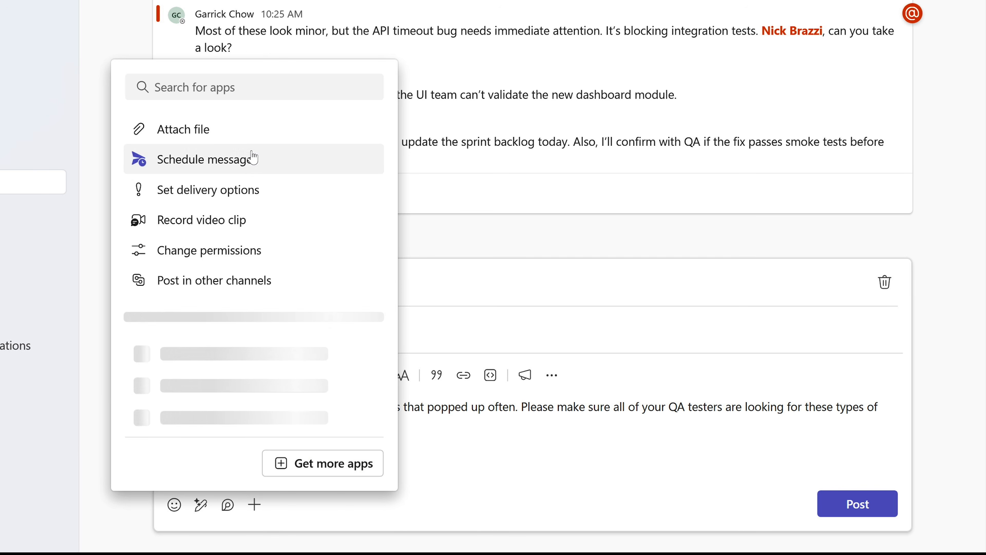
{"action": "left_click", "coordinate": [256, 141]}
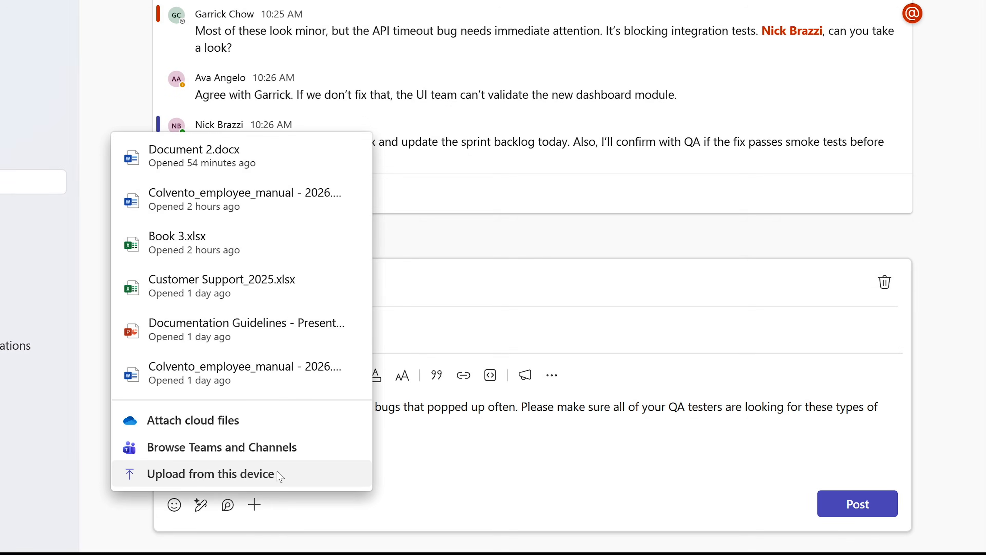
{"action": "left_click", "coordinate": [277, 474]}
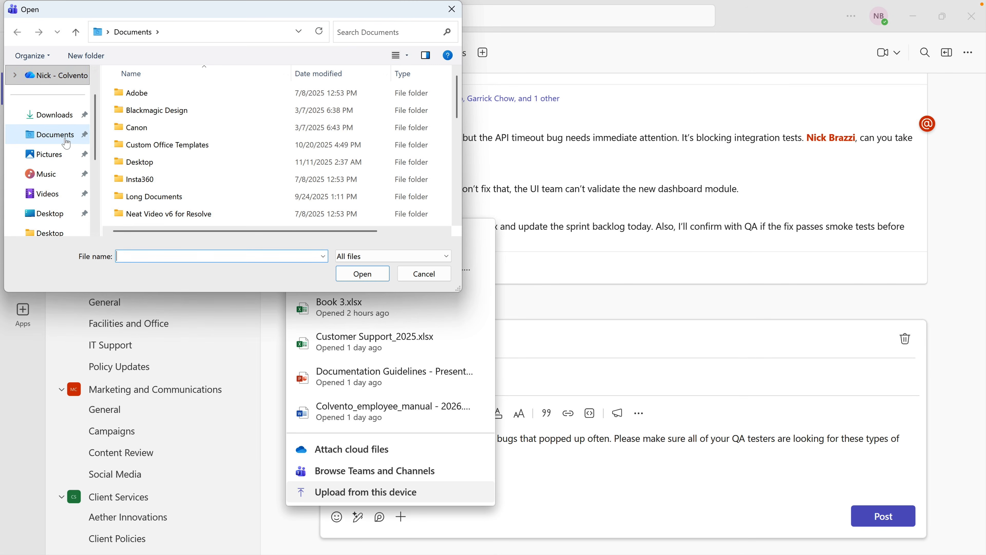
{"action": "scroll", "coordinate": [203, 154], "scroll_direction": "down", "scroll_amount": 5}
{"action": "left_click", "coordinate": [214, 201]}
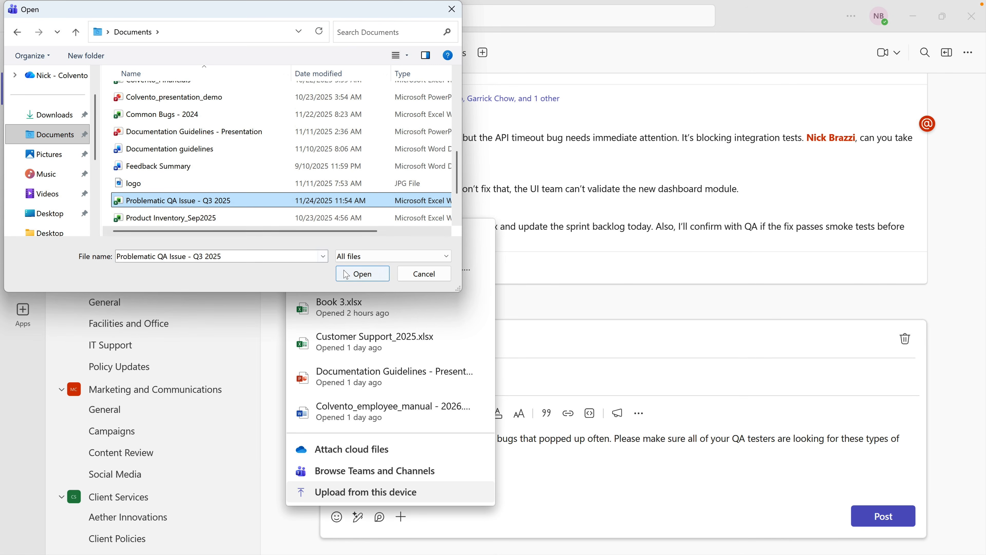
{"action": "left_click", "coordinate": [359, 276]}
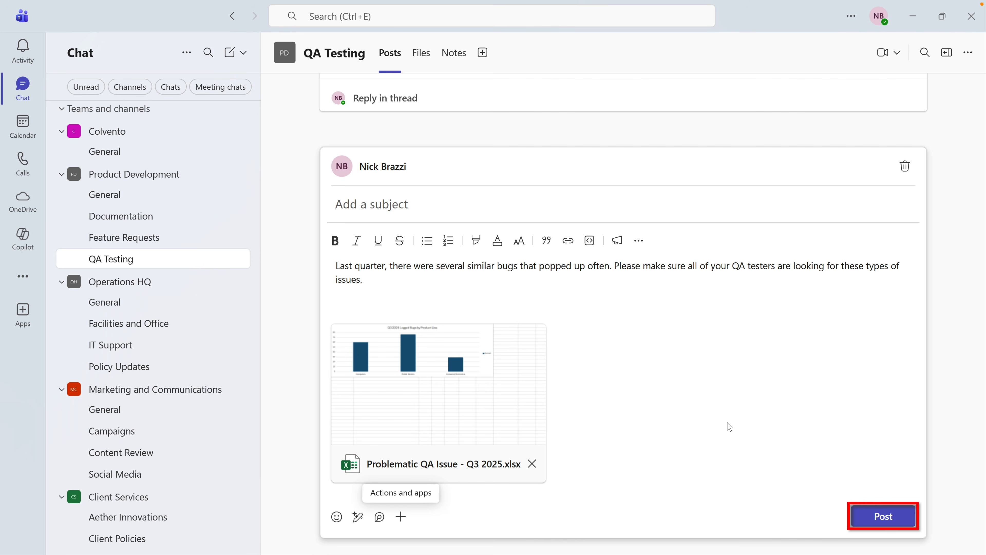
{"action": "left_click", "coordinate": [860, 514]}
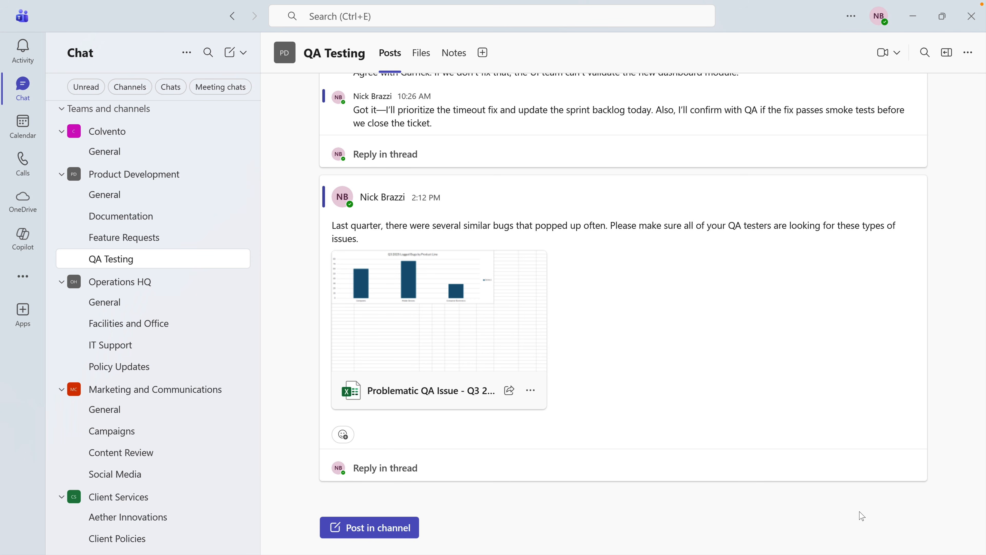
Reply to the QA Test Report Form post asking about QA Leads' input, @-mentioning a colleague
{"action": "scroll", "coordinate": [827, 428], "scroll_direction": "up", "scroll_amount": 10}
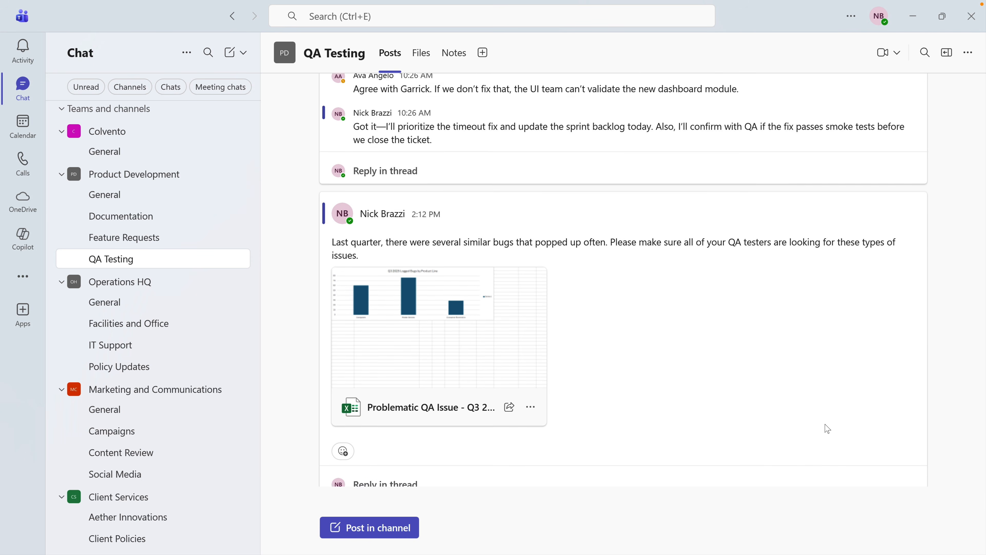
{"action": "scroll", "coordinate": [827, 428], "scroll_direction": "up", "scroll_amount": 2}
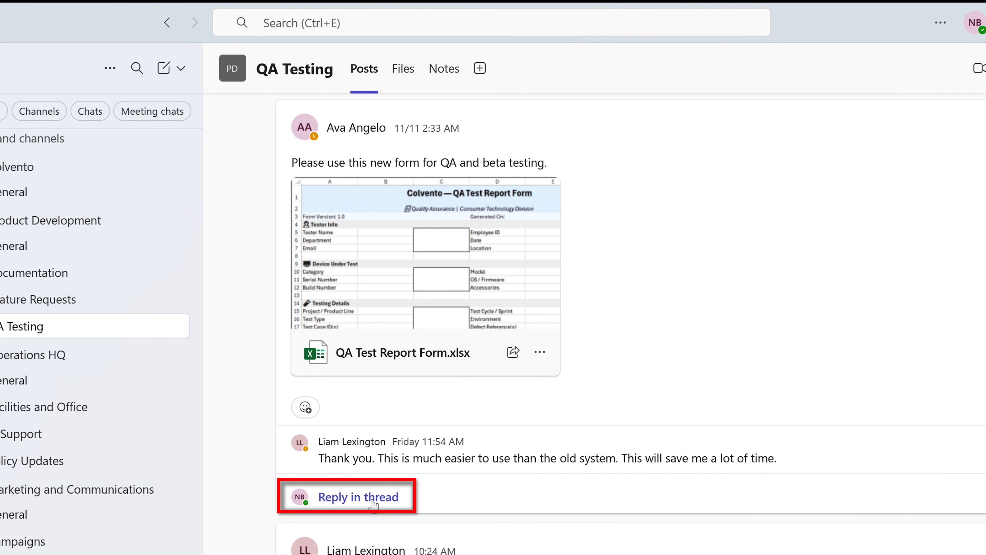
{"action": "left_click", "coordinate": [373, 501]}
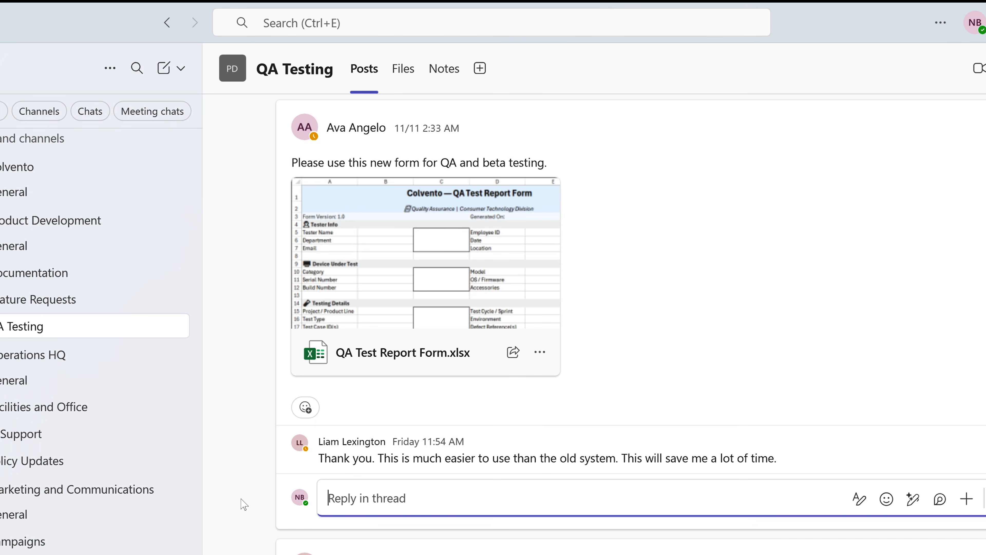
{"action": "type", "text": "Did this includ"}
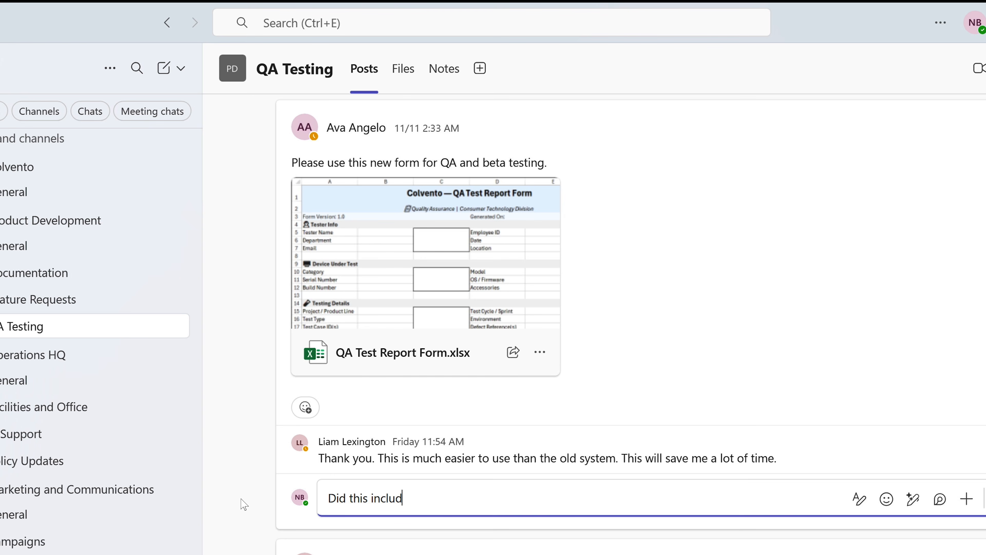
{"action": "type", "text": "e input from all "}
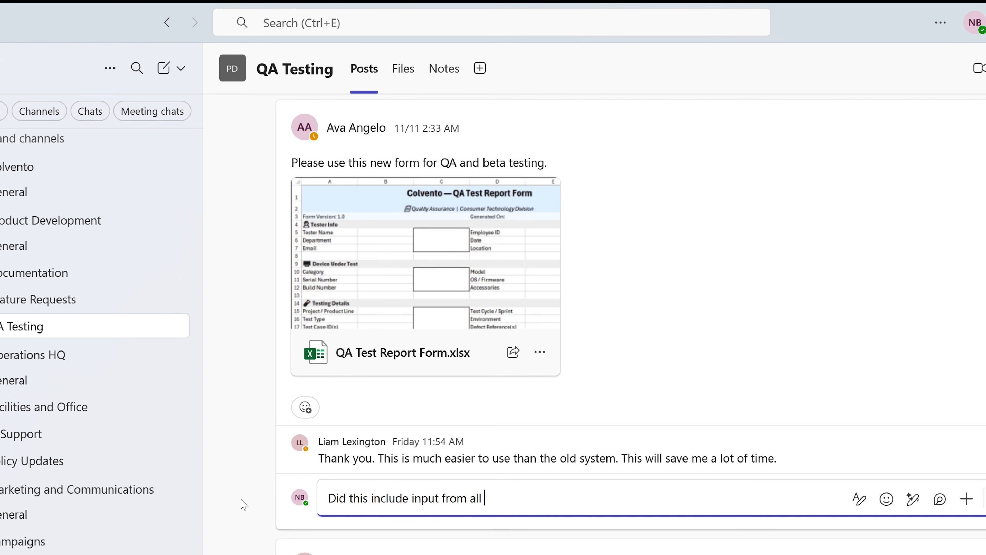
{"action": "type", "text": "QA Leads? @"}
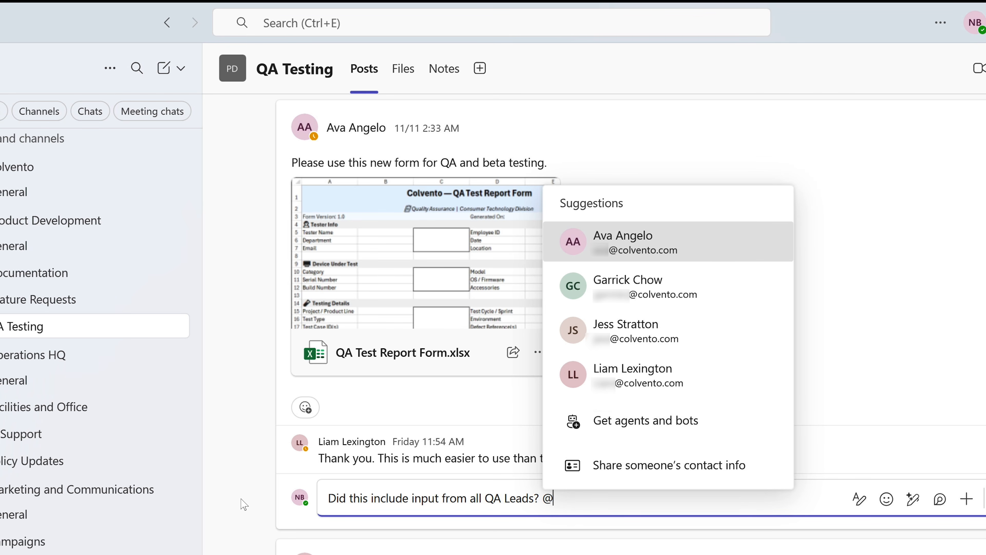
{"action": "type", "text": "gar"}
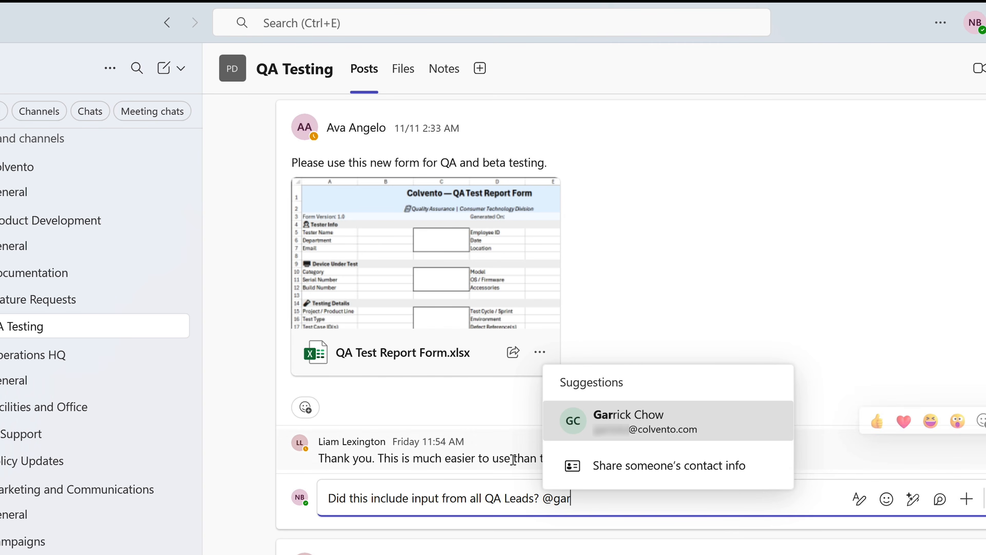
{"action": "left_click", "coordinate": [604, 434]}
{"action": "type", "text": ","}
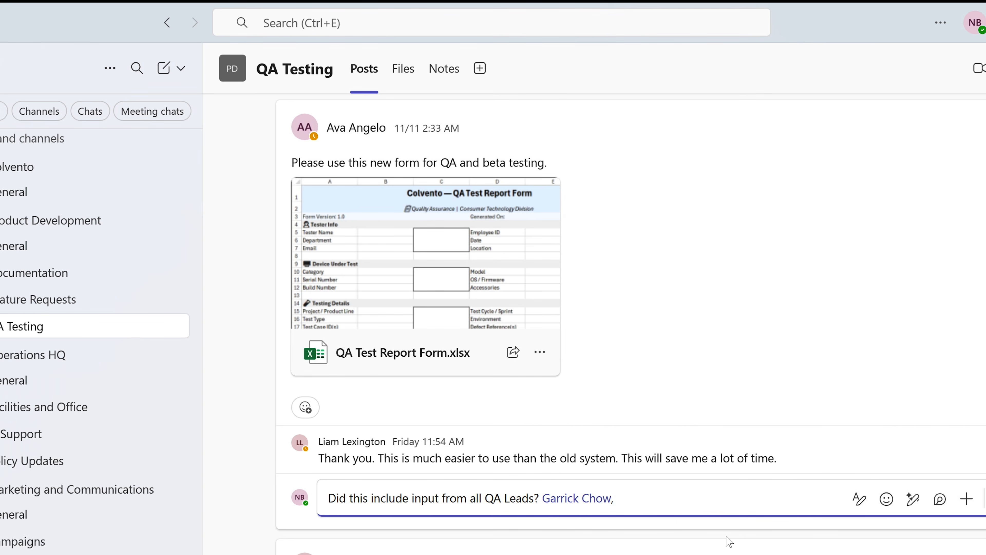
{"action": "type", "text": " did you review this ne"}
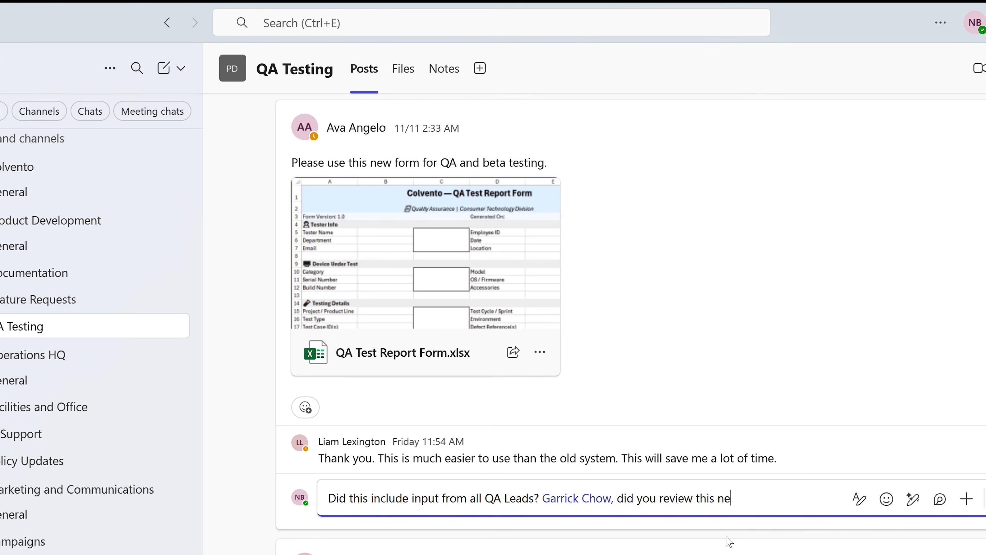
{"action": "type", "text": "w form?"}
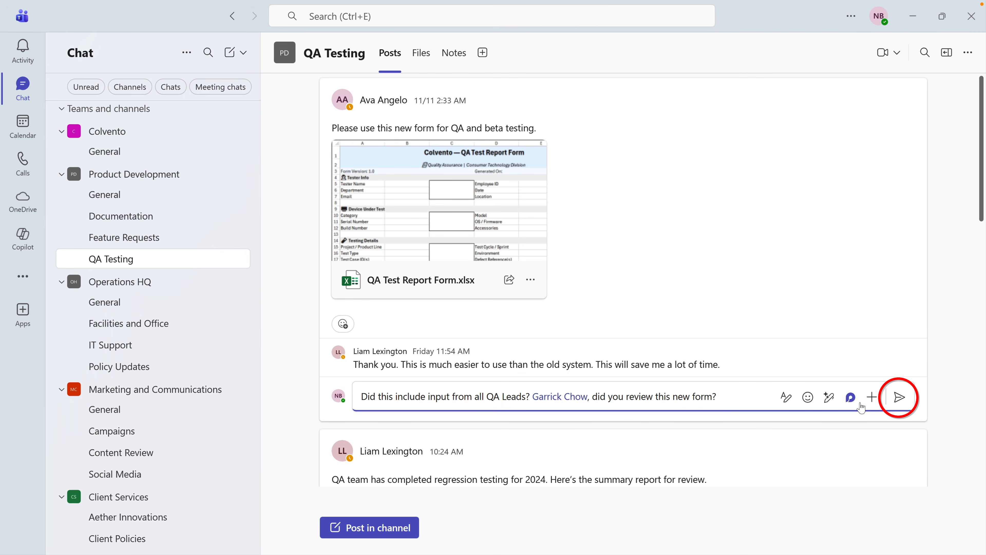
{"action": "left_click", "coordinate": [899, 397]}
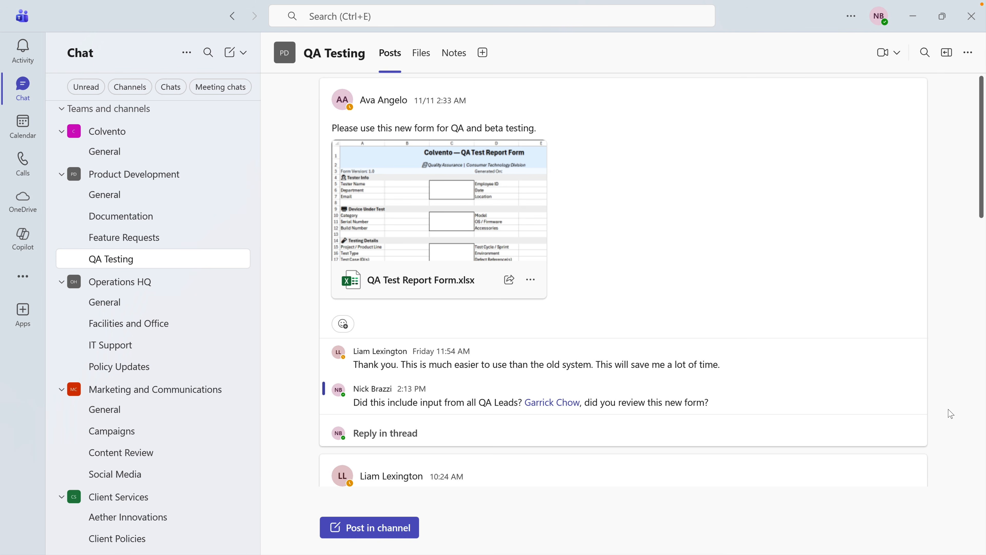
{"action": "scroll", "coordinate": [951, 414], "scroll_direction": "down", "scroll_amount": 8}
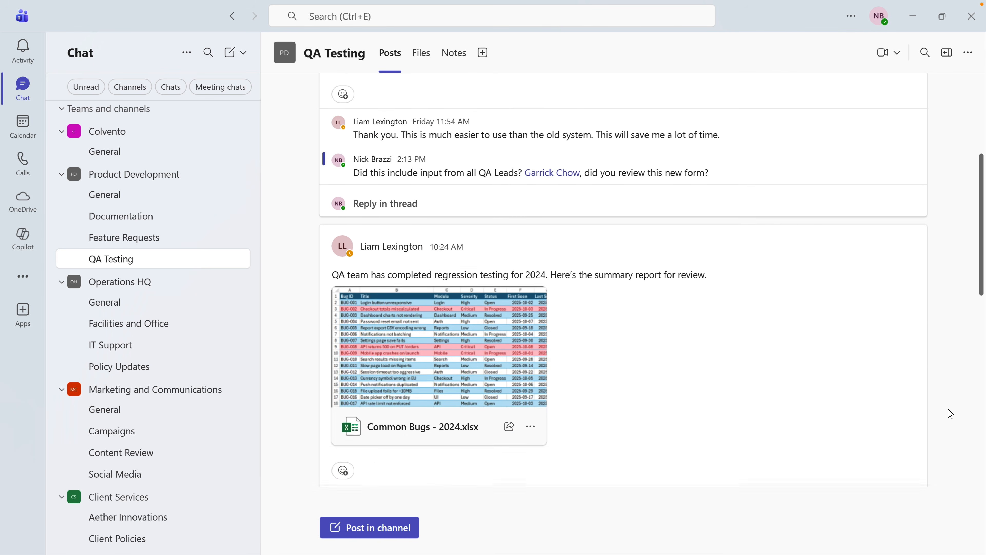
{"action": "scroll", "coordinate": [950, 414], "scroll_direction": "down", "scroll_amount": 7}
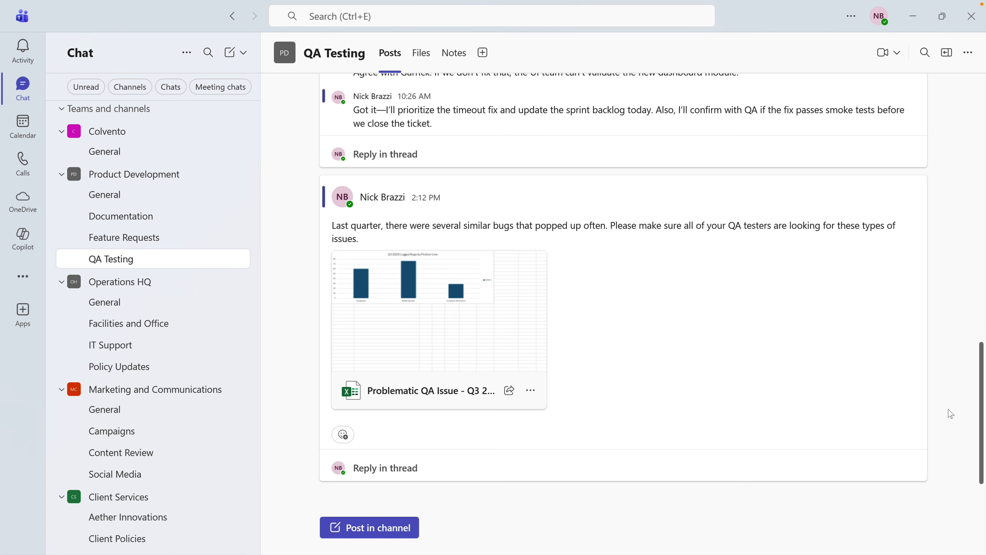
{"action": "scroll", "coordinate": [951, 414], "scroll_direction": "up", "scroll_amount": 4}
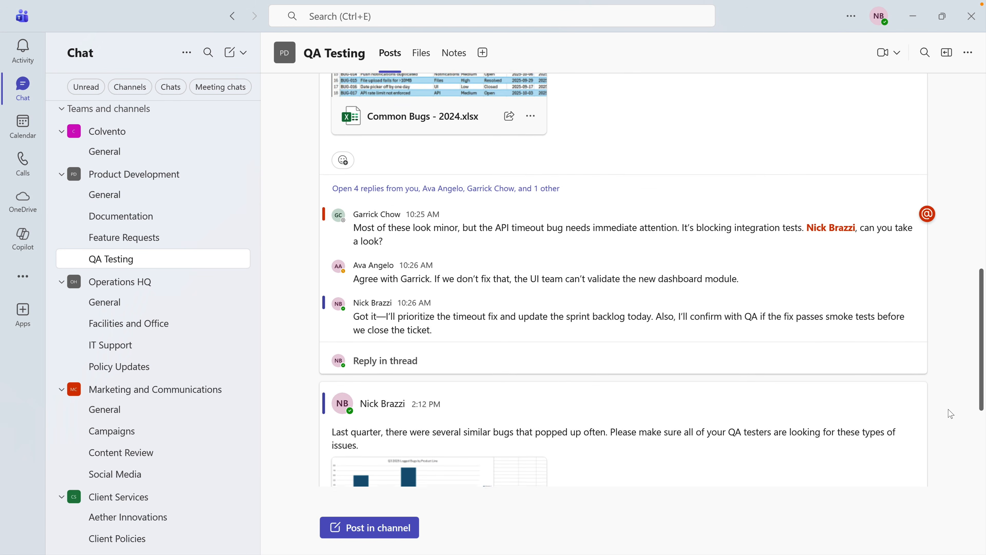
Scroll up and open the QA Testing channel's Files tab
{"action": "scroll", "coordinate": [951, 414], "scroll_direction": "up", "scroll_amount": 8}
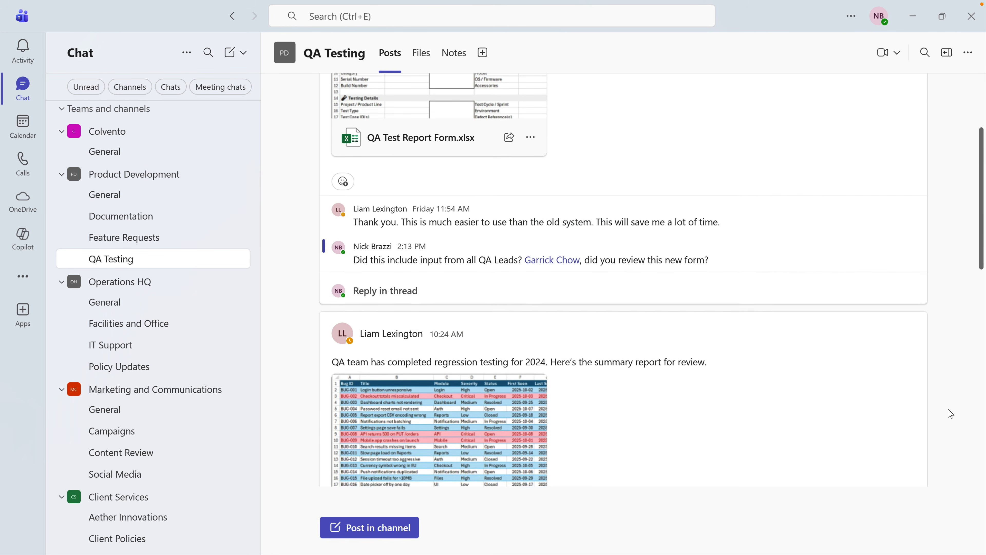
{"action": "scroll", "coordinate": [950, 414], "scroll_direction": "up", "scroll_amount": 3}
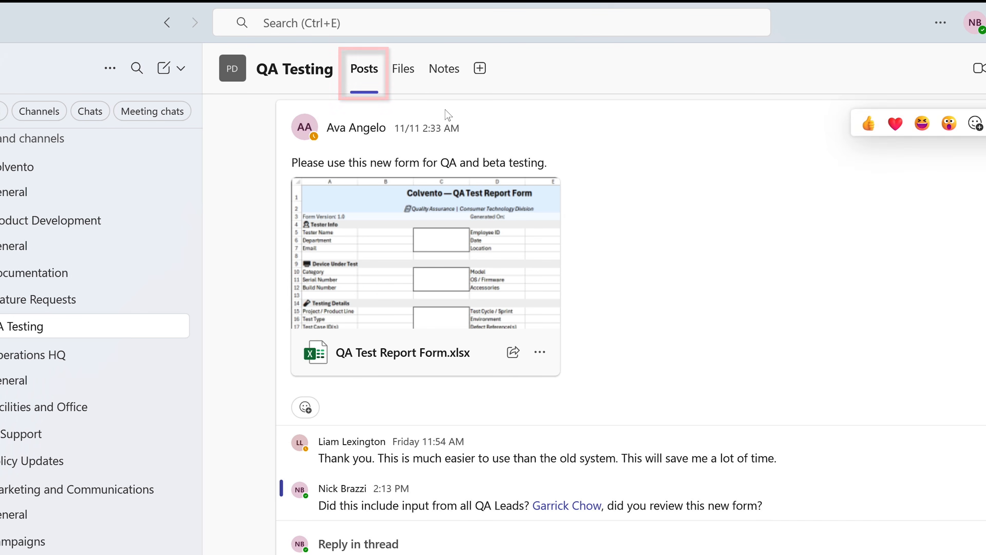
{"action": "left_click", "coordinate": [425, 74]}
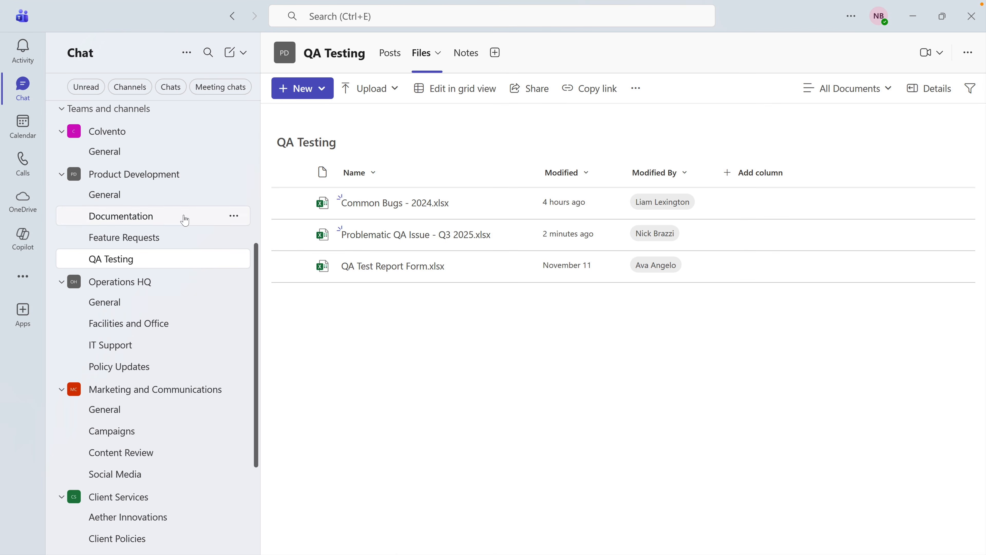
Preview Colvento_employee_manual - 2026 from Documentation's files, then return to its Files tab
{"action": "left_click", "coordinate": [185, 220]}
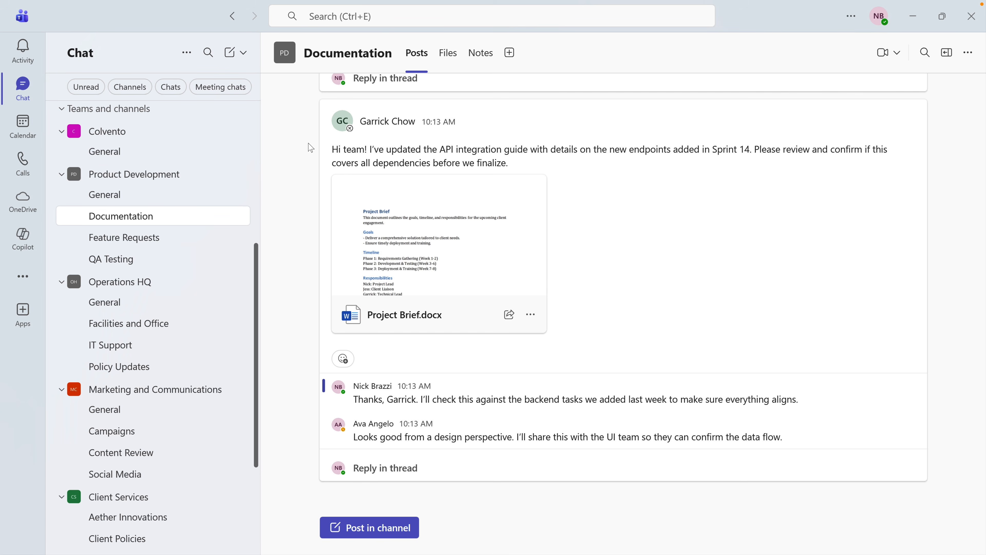
{"action": "left_click", "coordinate": [440, 59]}
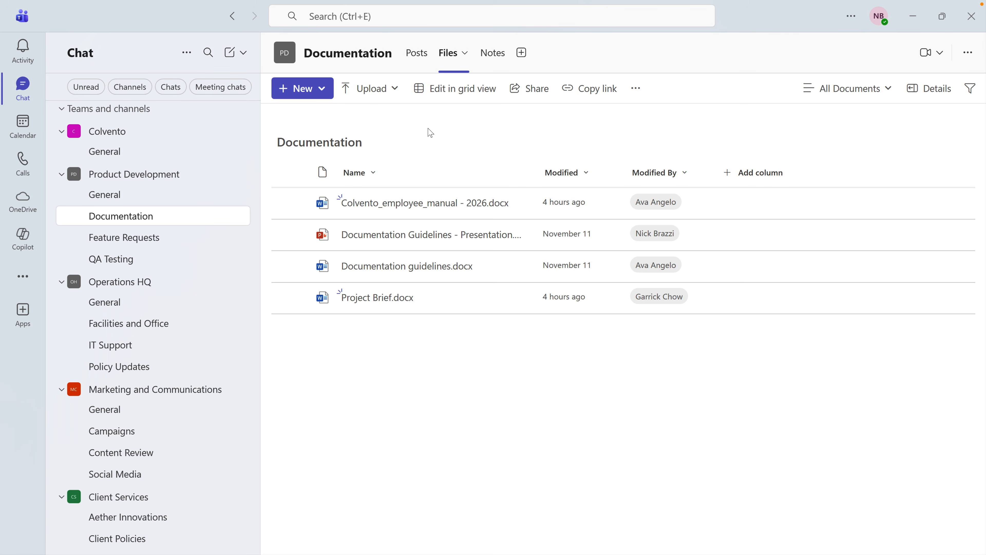
{"action": "left_click", "coordinate": [431, 211]}
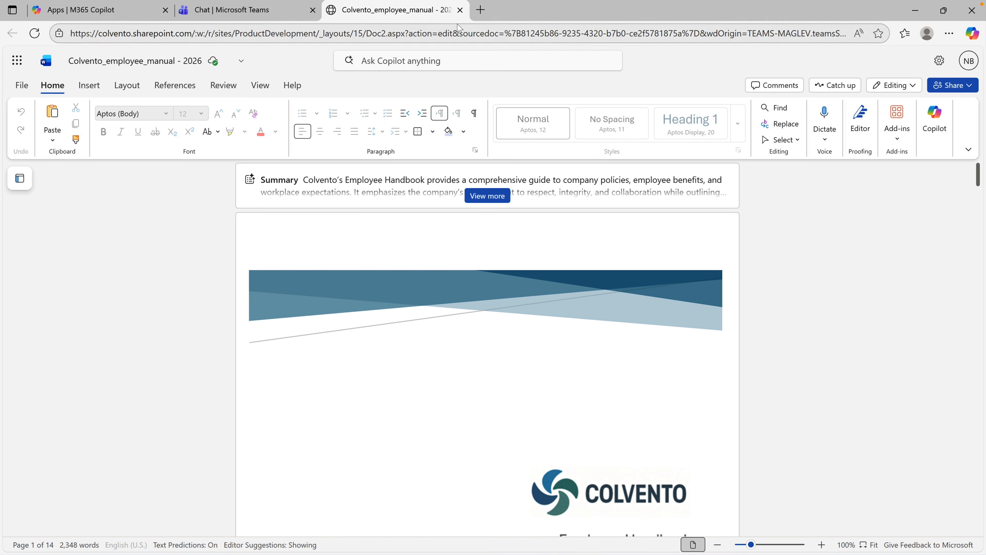
{"action": "left_click", "coordinate": [461, 10]}
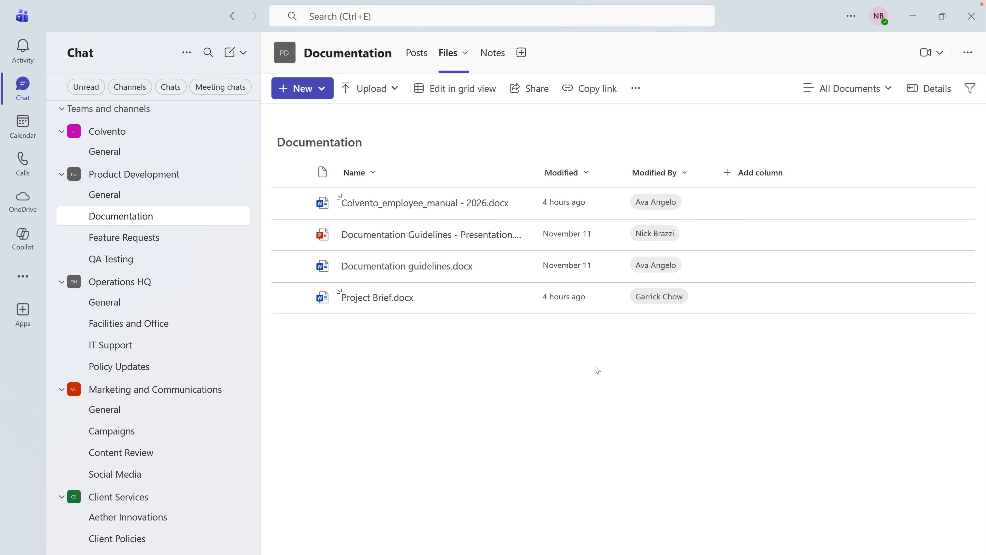
{"action": "left_click", "coordinate": [418, 62]}
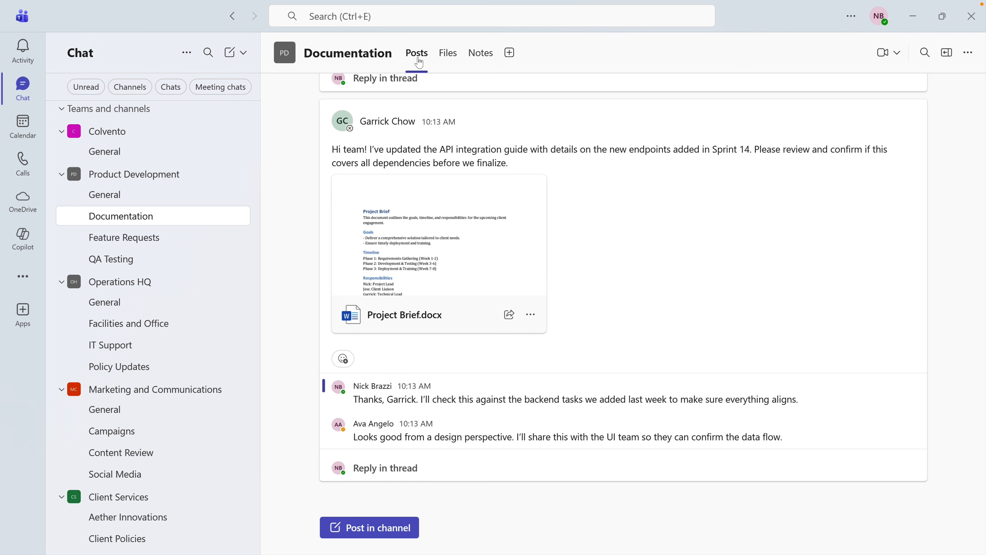
{"action": "left_click", "coordinate": [447, 62]}
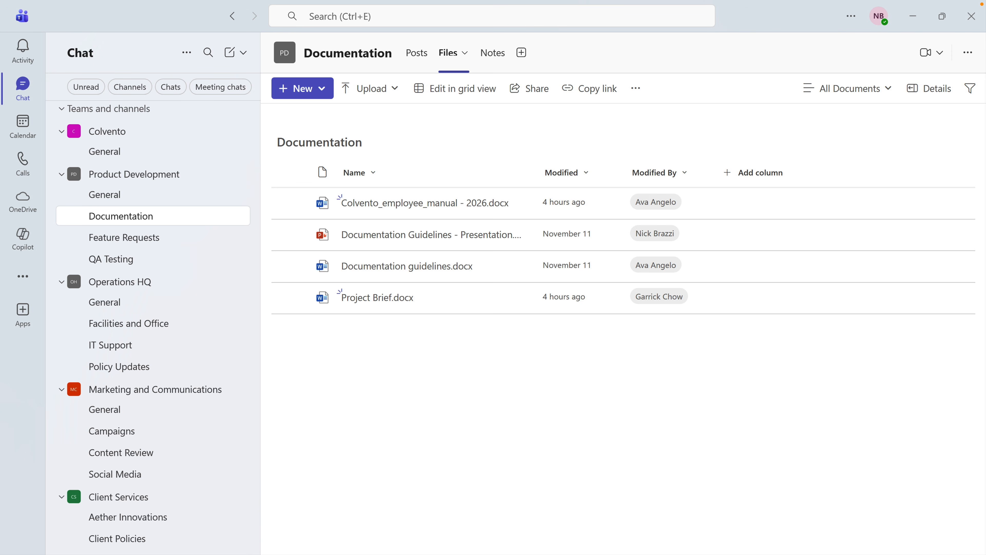
Open Manage team for Product Development and expand its Members and guests list
{"action": "mouse_move", "coordinate": [191, 178]}
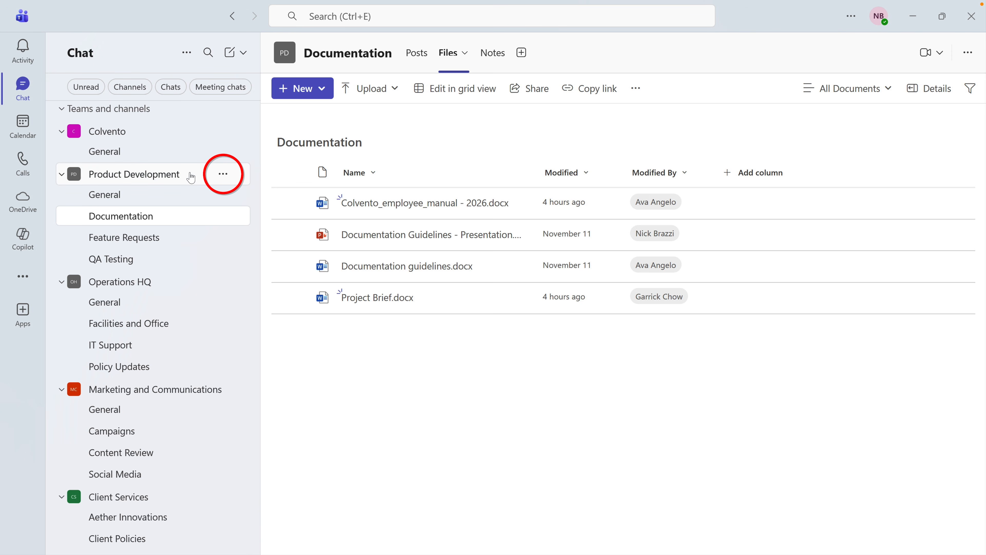
{"action": "left_click", "coordinate": [223, 174]}
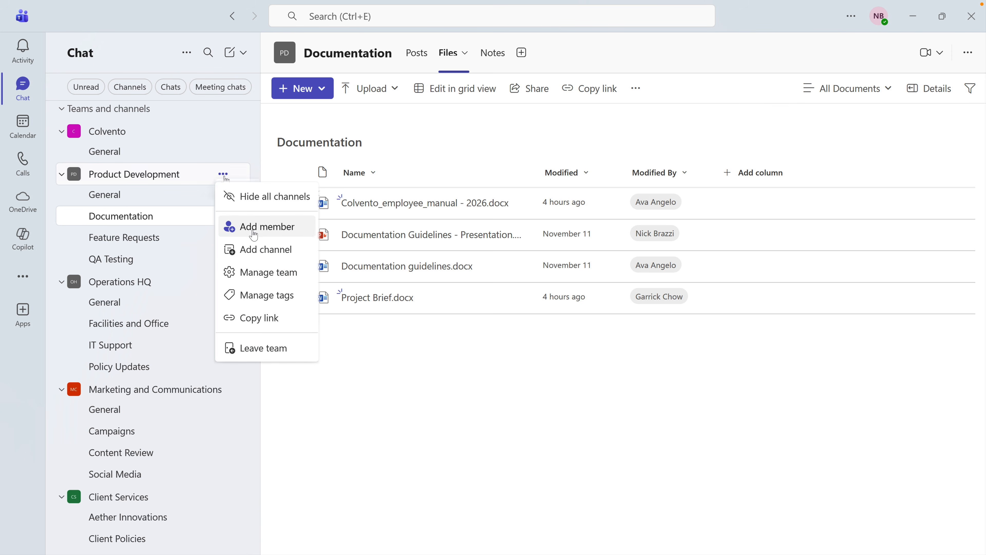
{"action": "left_click", "coordinate": [275, 281]}
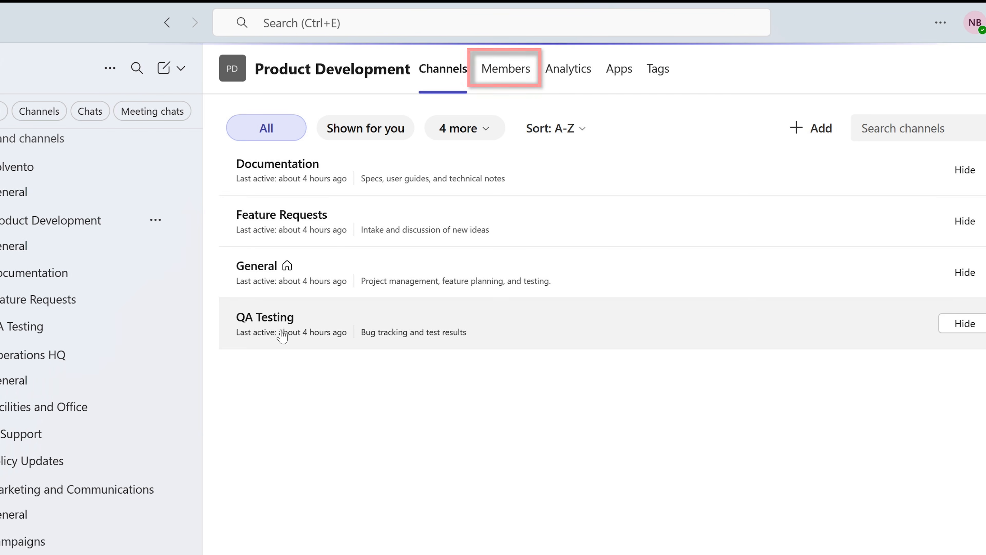
{"action": "left_click", "coordinate": [522, 82]}
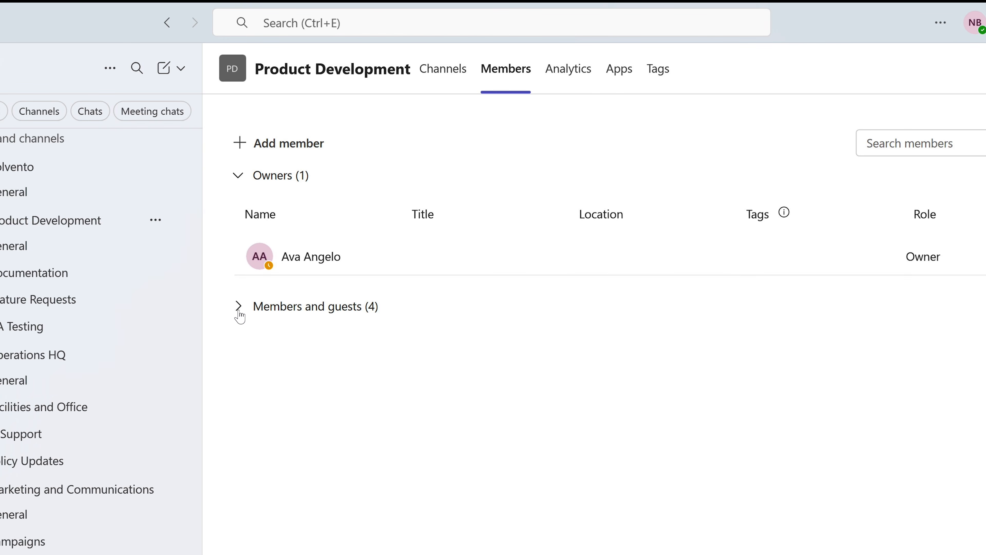
{"action": "left_click", "coordinate": [239, 307]}
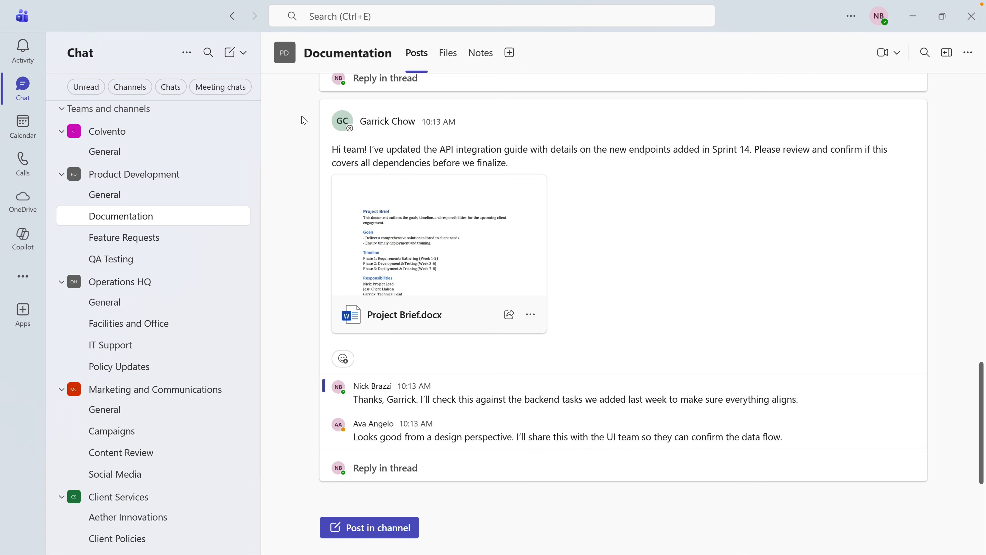
Start a new chat, add the two colleagues as recipients, and create the group chat
{"action": "left_click", "coordinate": [35, 91]}
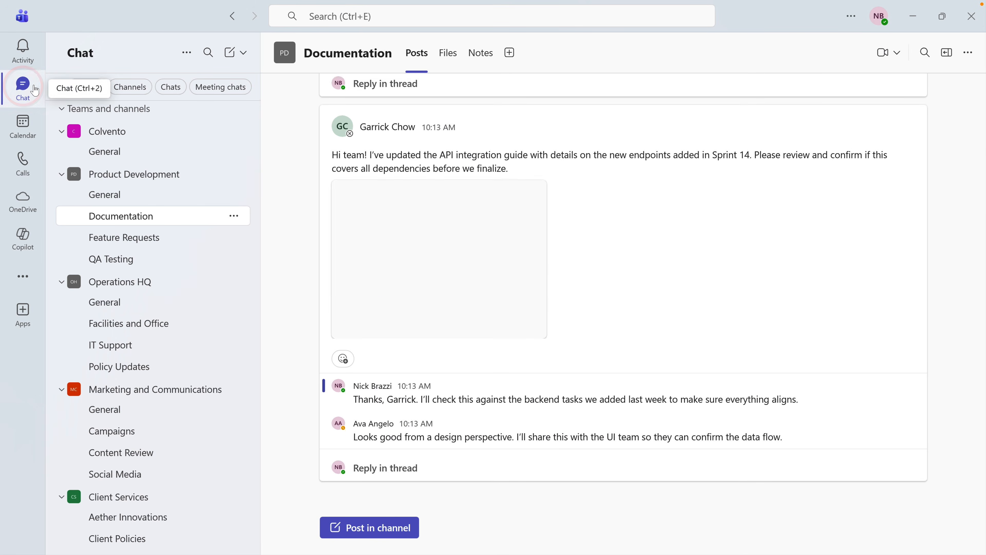
{"action": "scroll", "coordinate": [201, 194], "scroll_direction": "up", "scroll_amount": 6}
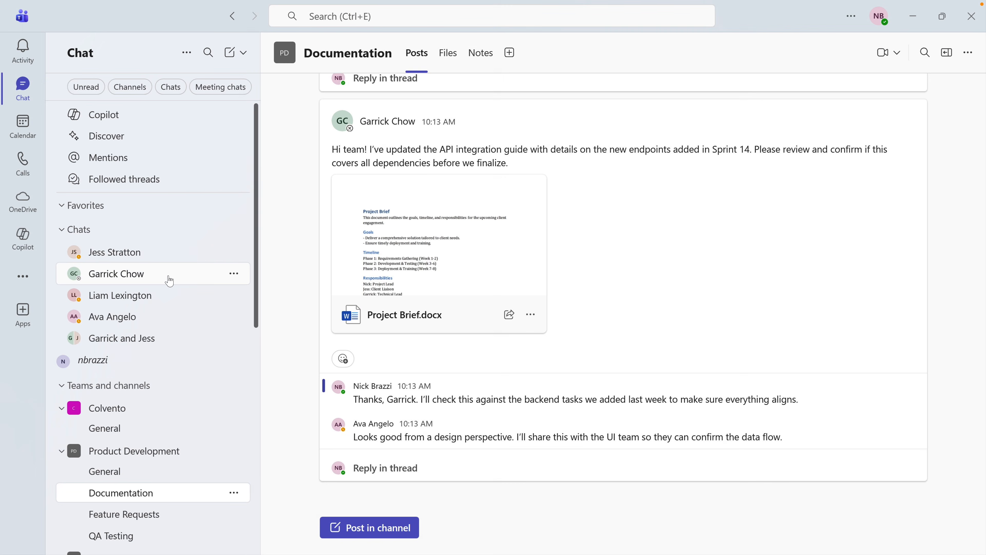
{"action": "left_click", "coordinate": [169, 277]}
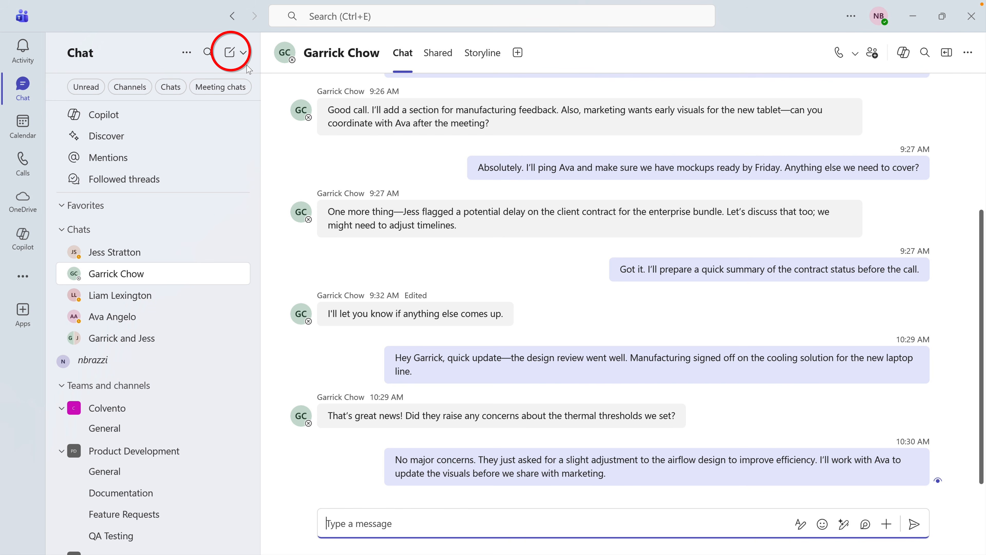
{"action": "left_click", "coordinate": [230, 52]}
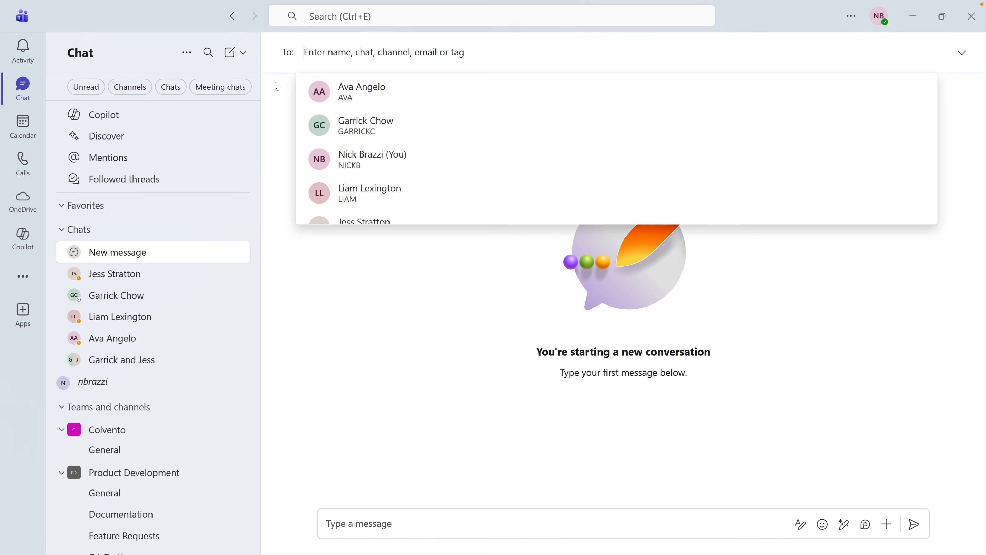
{"action": "type", "text": "ava"}
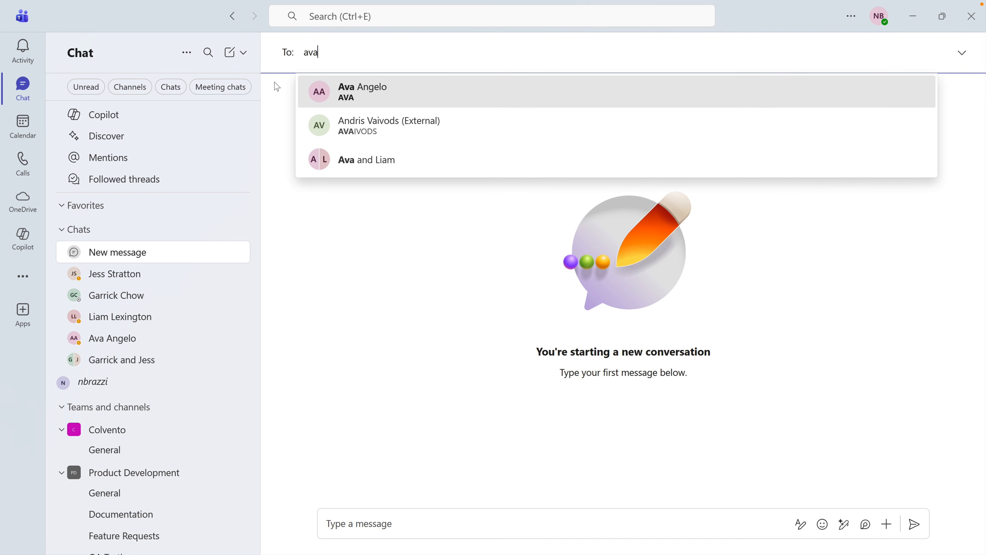
{"action": "left_click", "coordinate": [359, 93]}
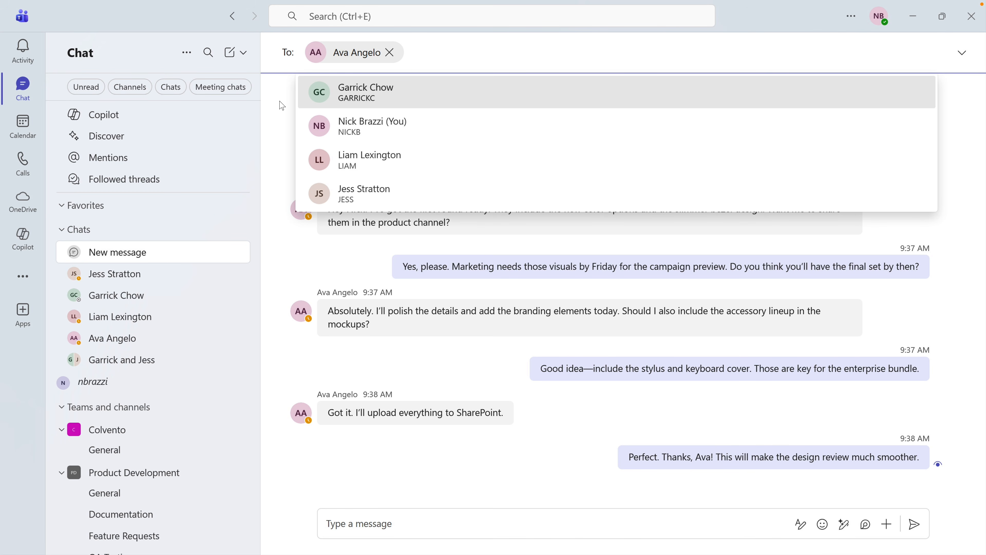
{"action": "type", "text": "liam"}
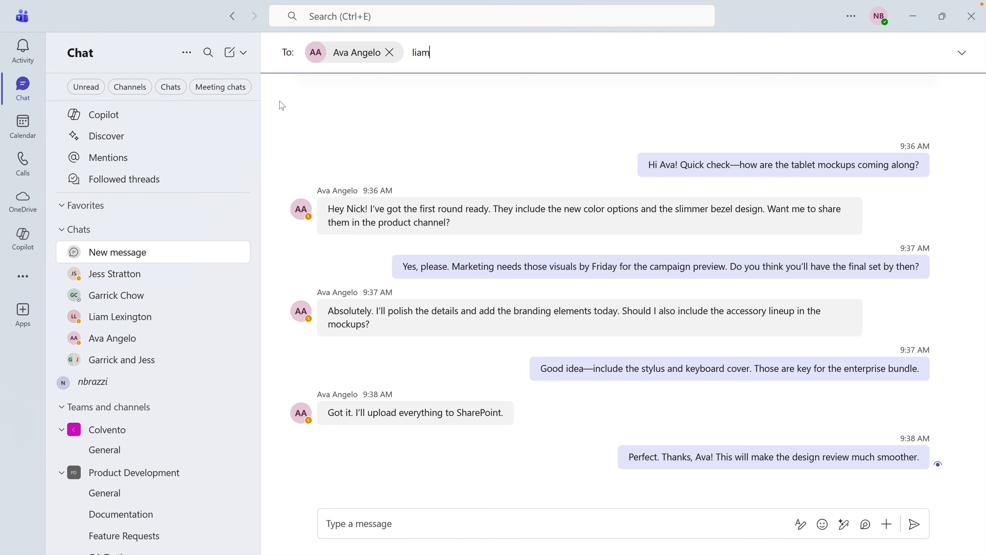
{"action": "key", "text": "Return"}
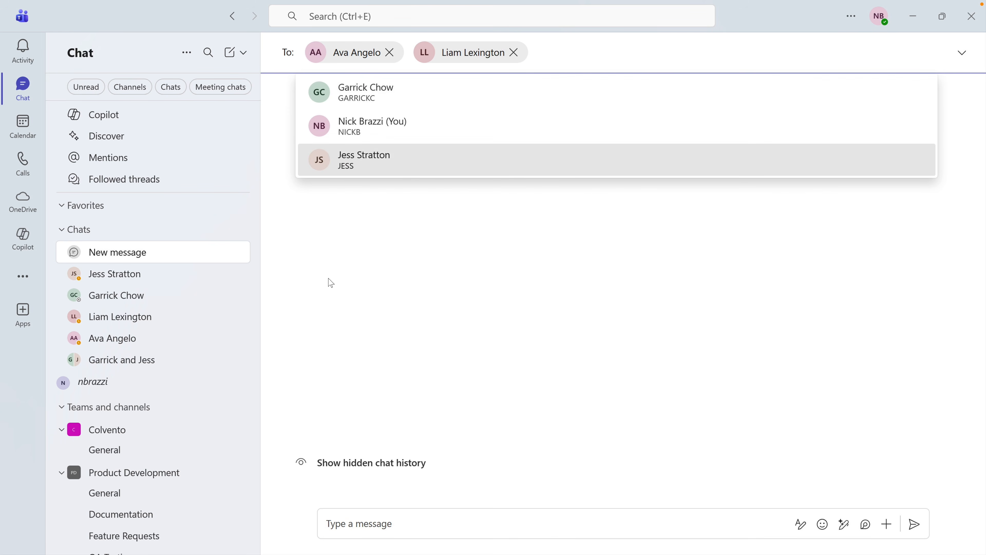
{"action": "left_click", "coordinate": [349, 517]}
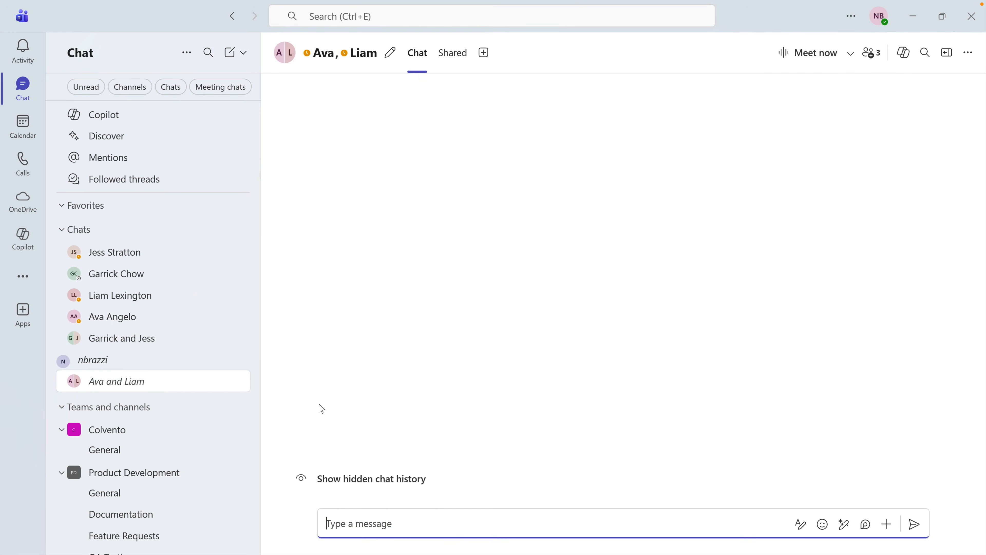
Send the group chat a message asking them to review the quarterly-meeting presentation, with Colvento_presentation_demo.pptx attached
{"action": "type", "text": "Are either of you available to review the "}
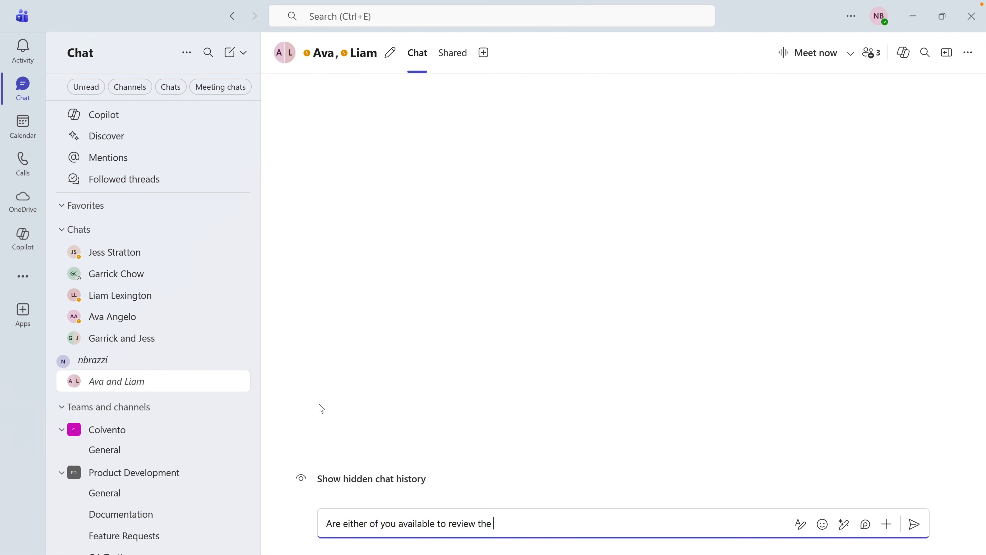
{"action": "type", "text": "presentation I'm planning to show at the quarterly meeting?"}
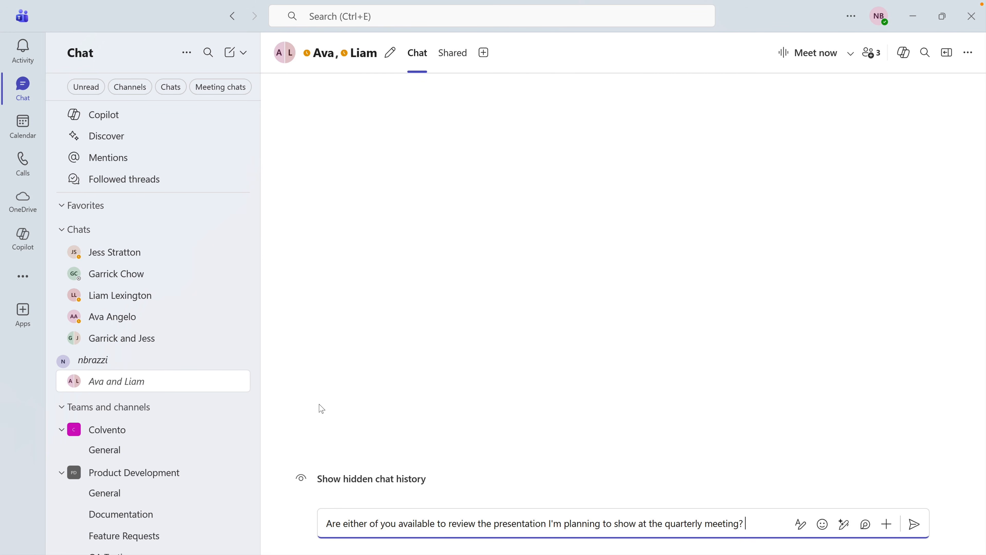
{"action": "left_click", "coordinate": [887, 524]}
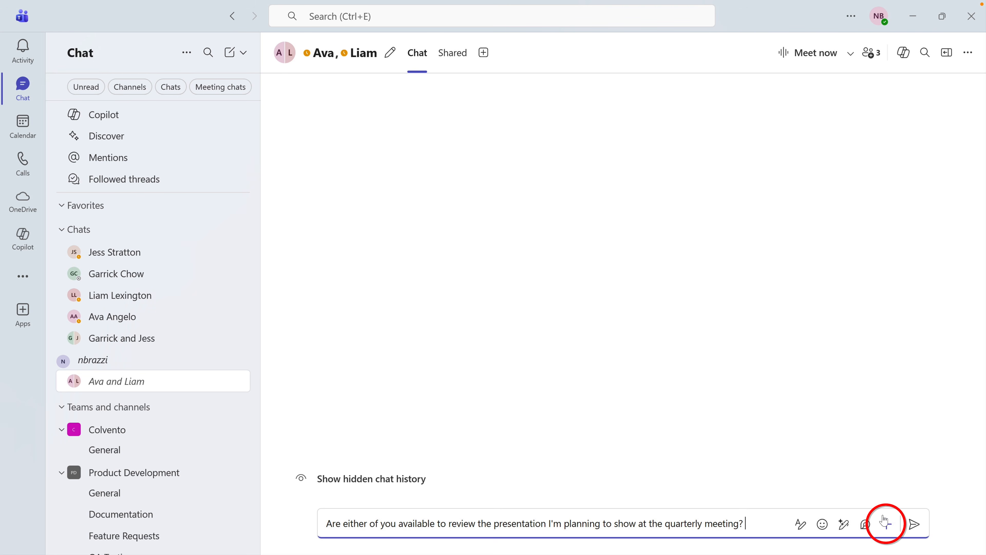
{"action": "left_click", "coordinate": [845, 226]}
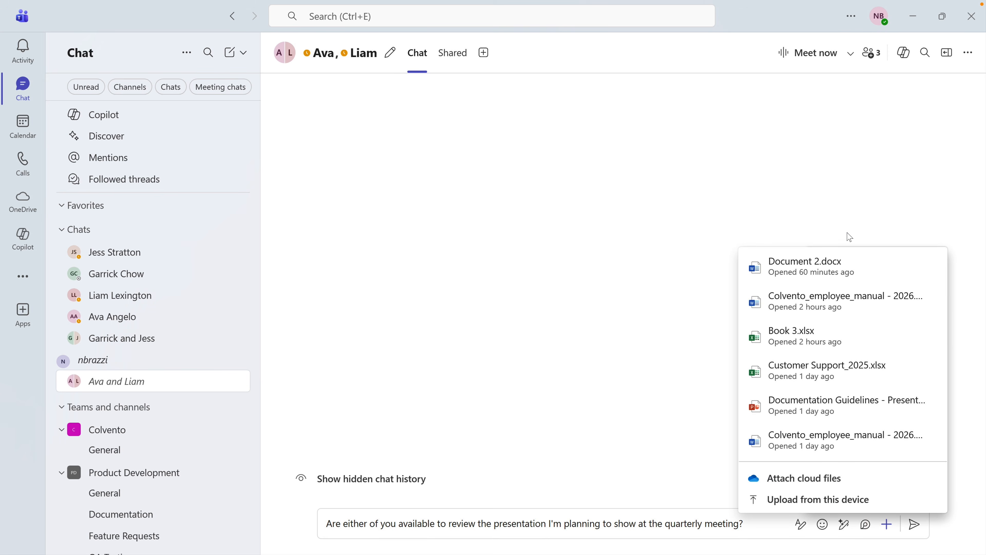
{"action": "left_click", "coordinate": [817, 499]}
{"action": "left_click", "coordinate": [202, 148]}
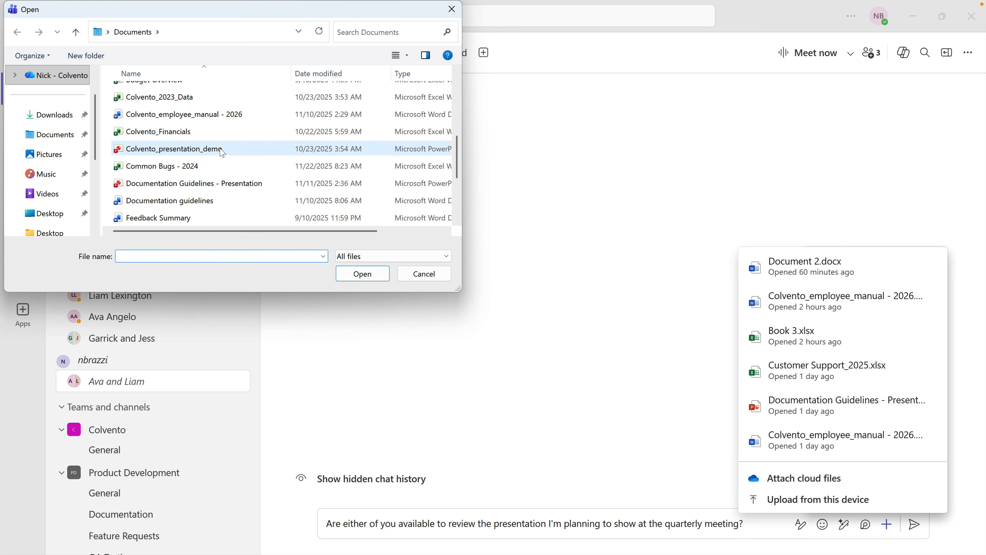
{"action": "left_click", "coordinate": [362, 274]}
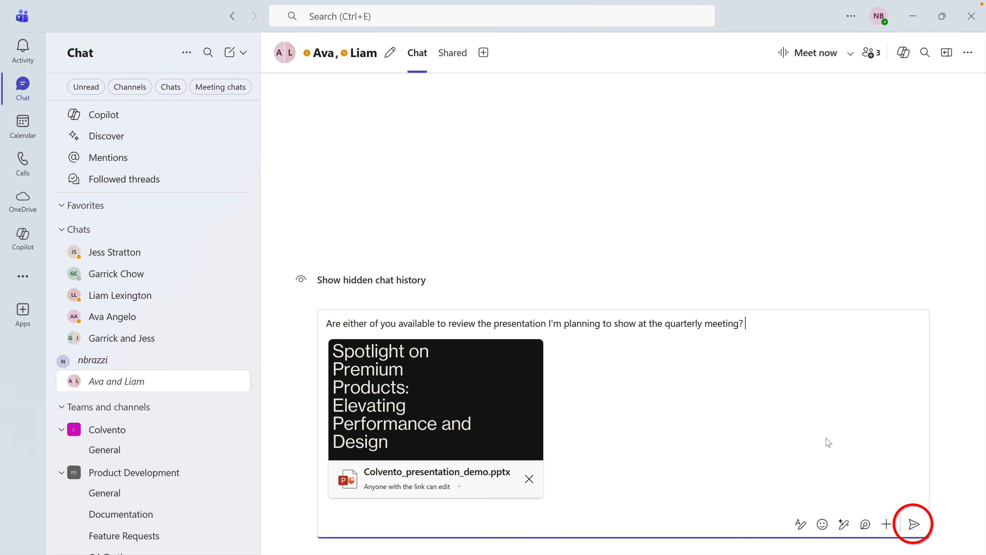
{"action": "left_click", "coordinate": [912, 523]}
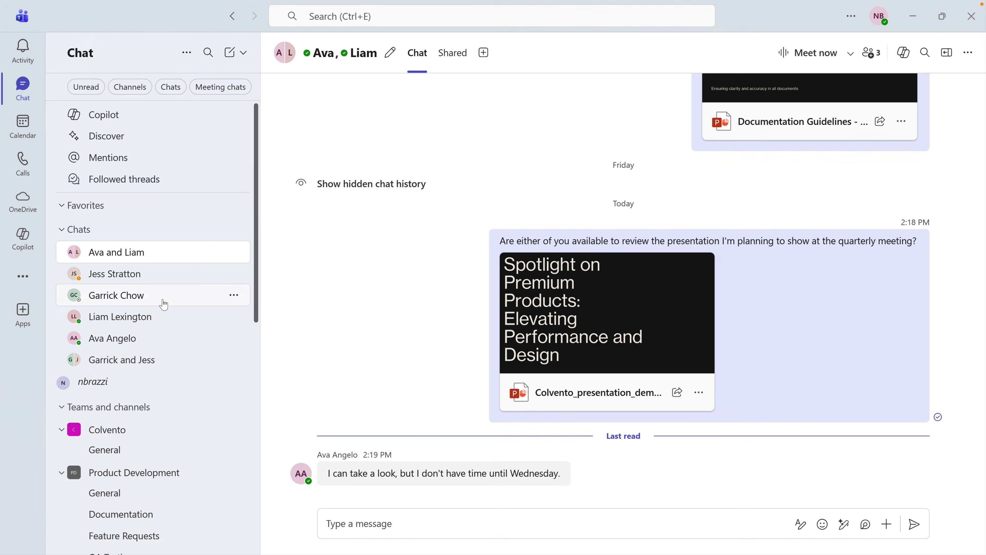
{"action": "left_click", "coordinate": [166, 296]}
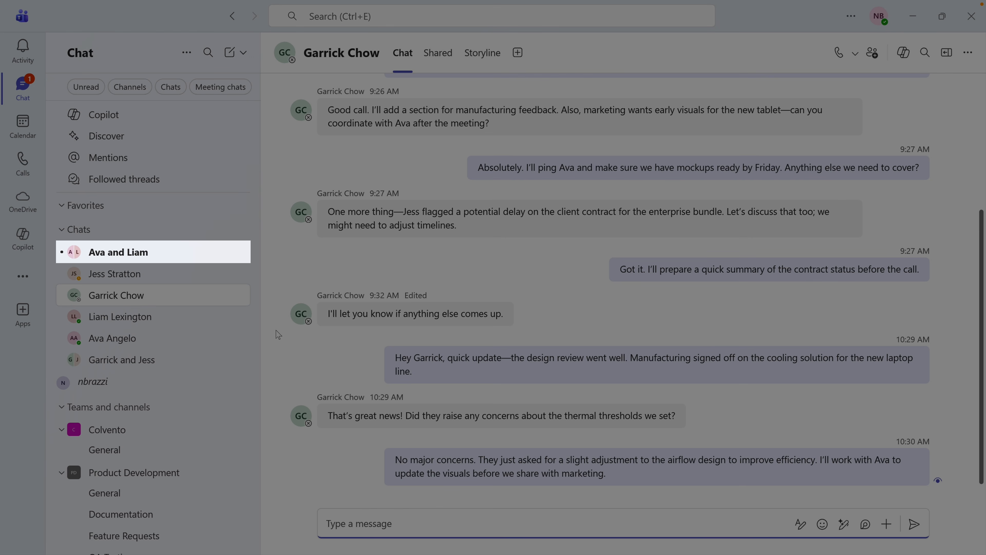
Return to the two-colleague group chat and view its Shared files list
{"action": "left_click", "coordinate": [221, 253]}
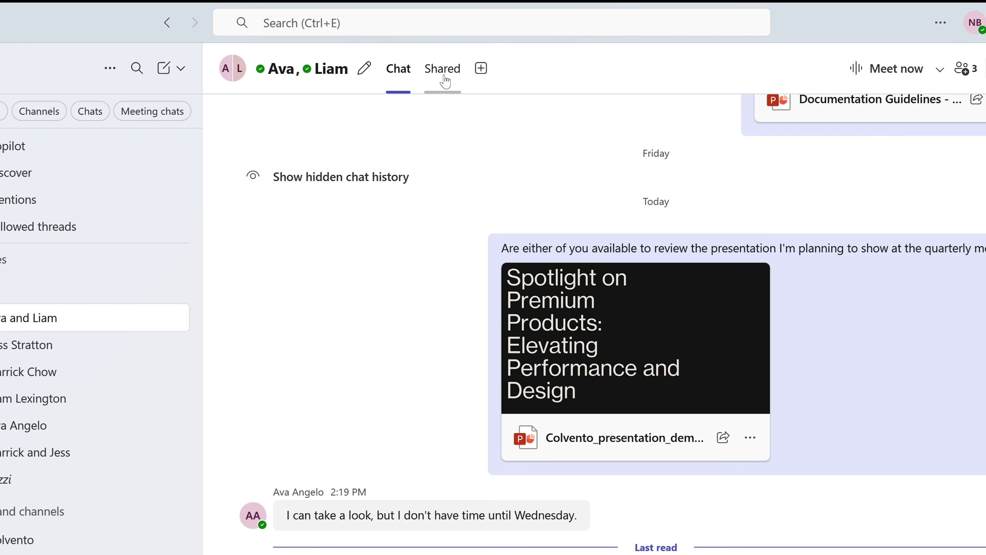
{"action": "left_click", "coordinate": [454, 81]}
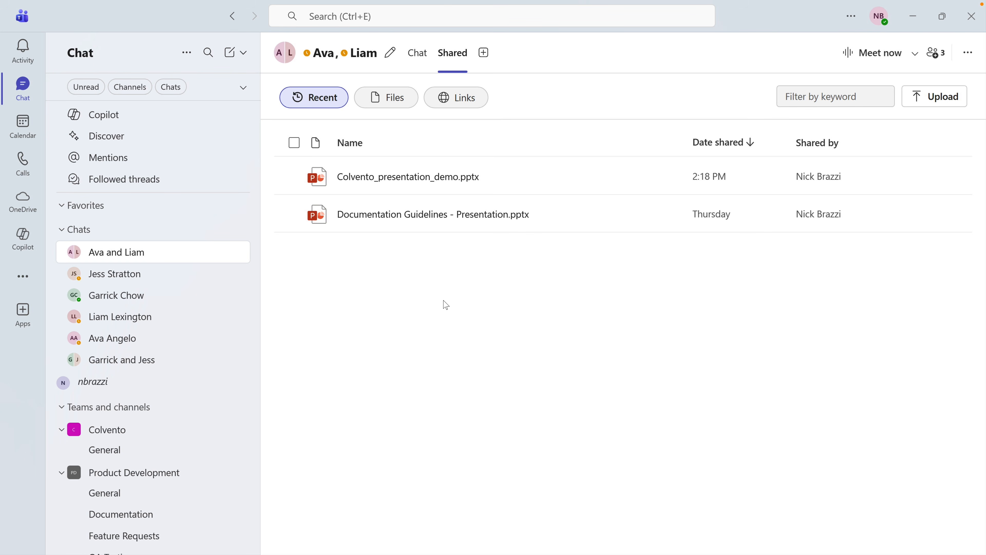
{"action": "left_click", "coordinate": [23, 126]}
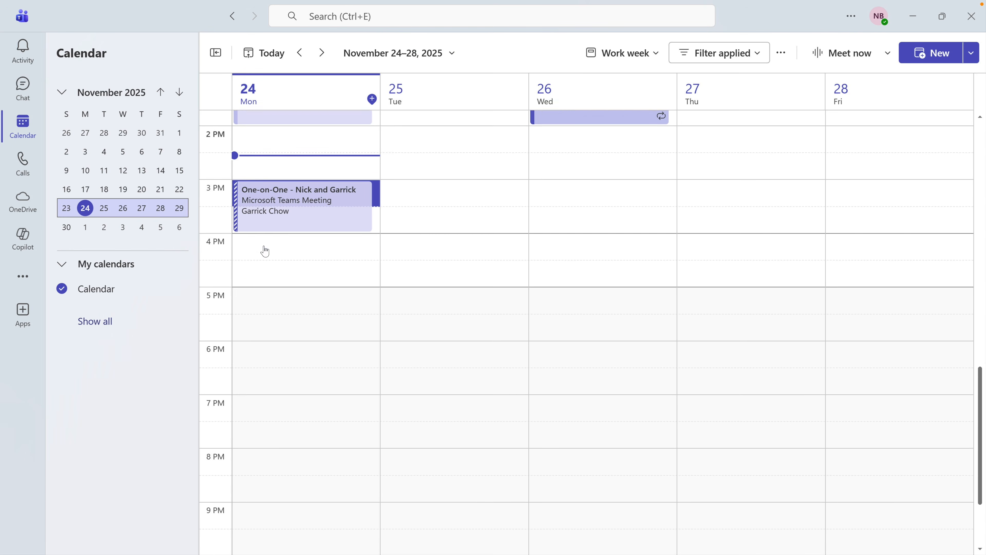
Review the Monday 3 PM One-on-One meeting card in the November 24–28 week, then close it
{"action": "scroll", "coordinate": [266, 251], "scroll_direction": "up", "scroll_amount": 5}
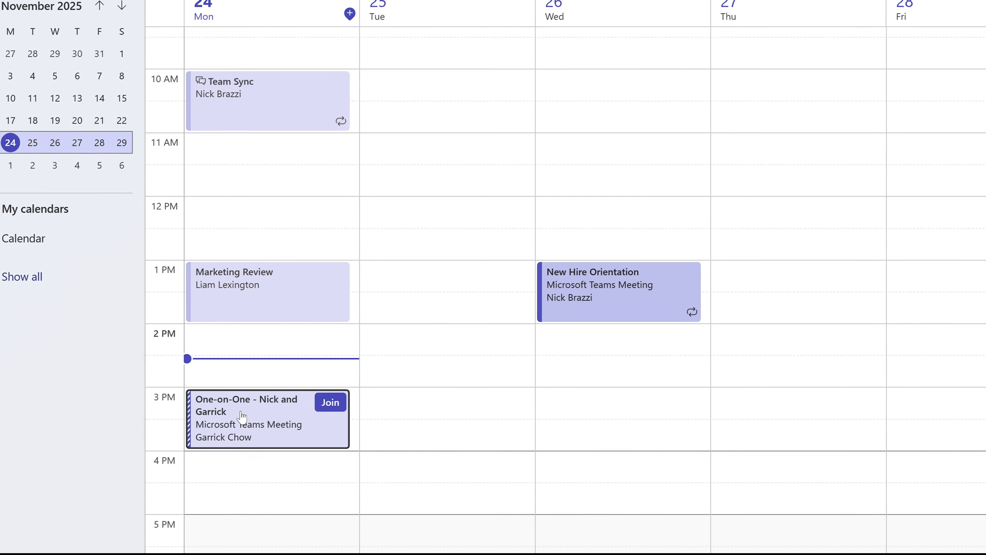
{"action": "left_click", "coordinate": [242, 416]}
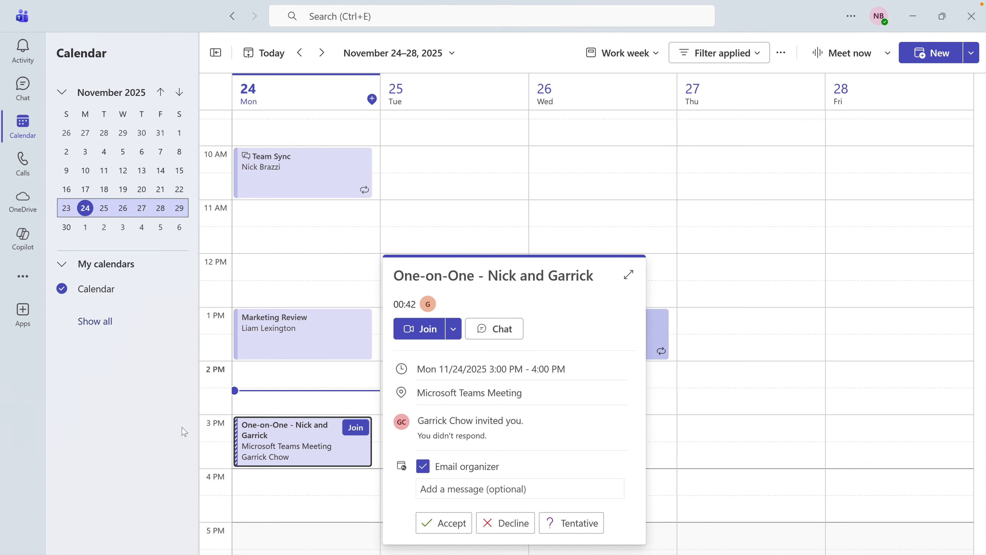
{"action": "left_click", "coordinate": [171, 426]}
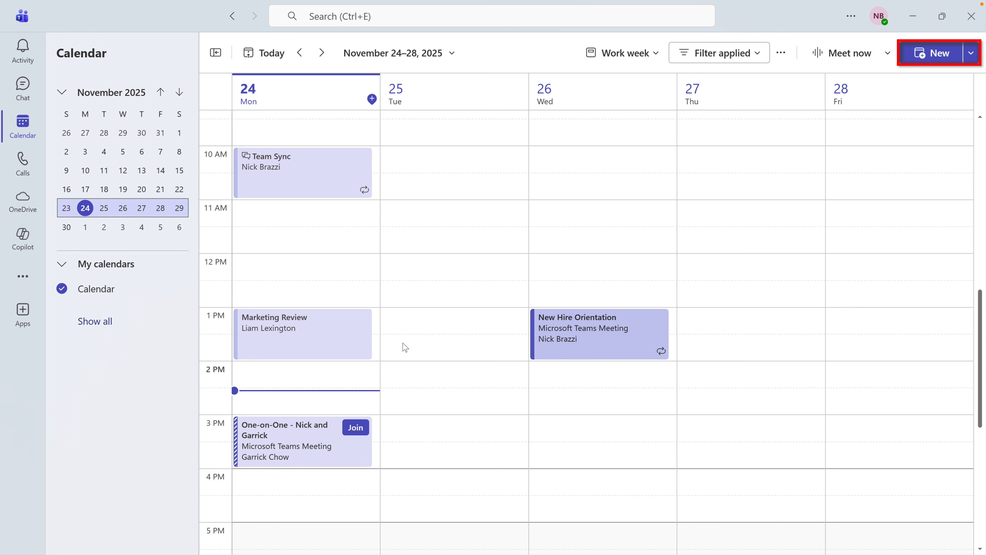
Draft a new event 'Graphics Review' on 11/28/2025 starting 11:00 AM, keeping the 15-minute reminder
{"action": "left_click", "coordinate": [928, 52]}
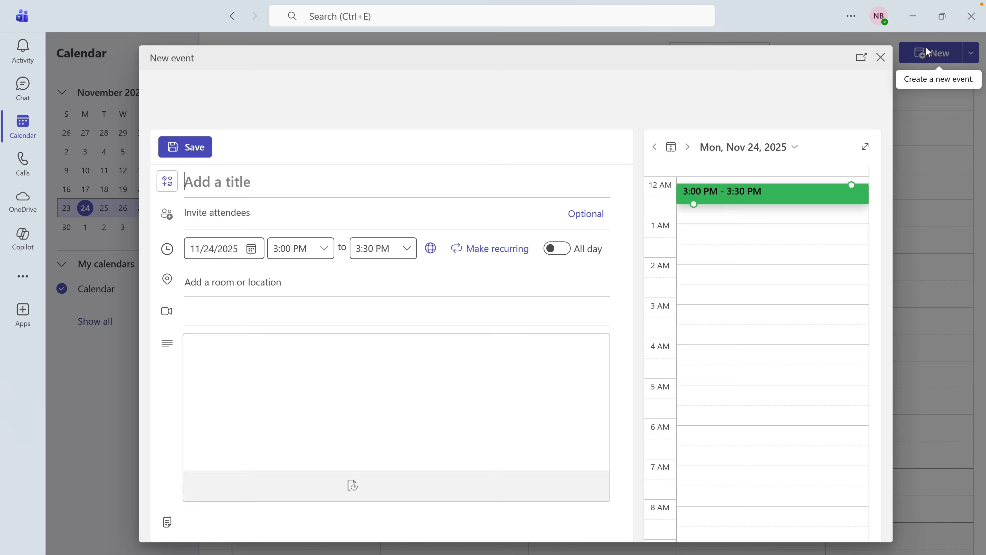
{"action": "type", "text": "Graphics "}
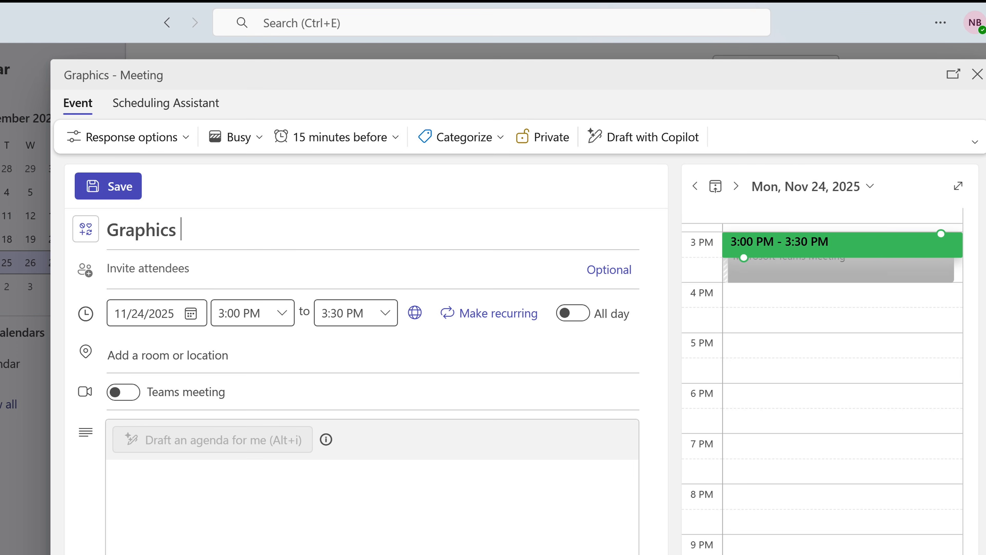
{"action": "type", "text": "Review"}
{"action": "left_click", "coordinate": [190, 313]}
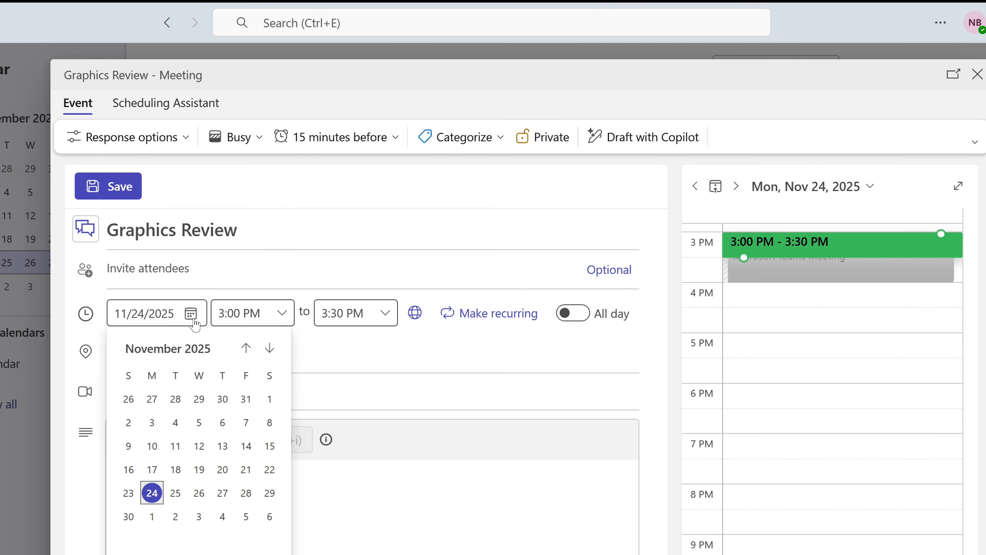
{"action": "left_click", "coordinate": [245, 491]}
{"action": "scroll", "coordinate": [250, 375], "scroll_direction": "up", "scroll_amount": 3}
{"action": "scroll", "coordinate": [250, 375], "scroll_direction": "up", "scroll_amount": 3}
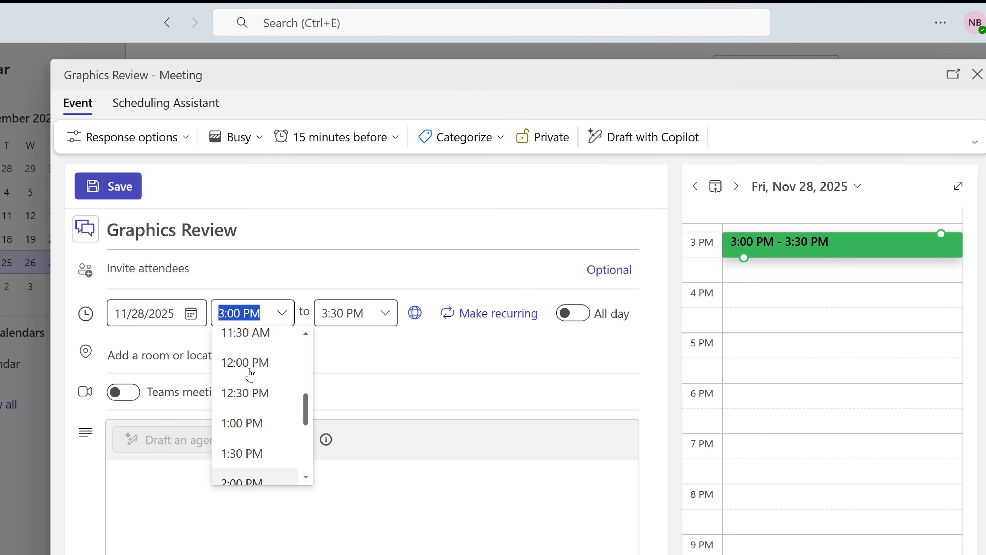
{"action": "left_click", "coordinate": [252, 342]}
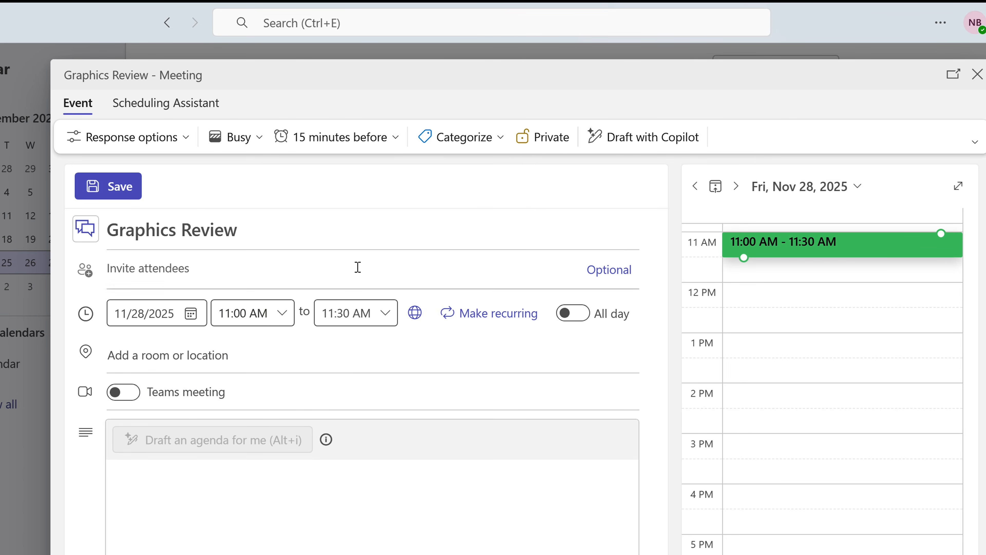
{"action": "left_click", "coordinate": [391, 144]}
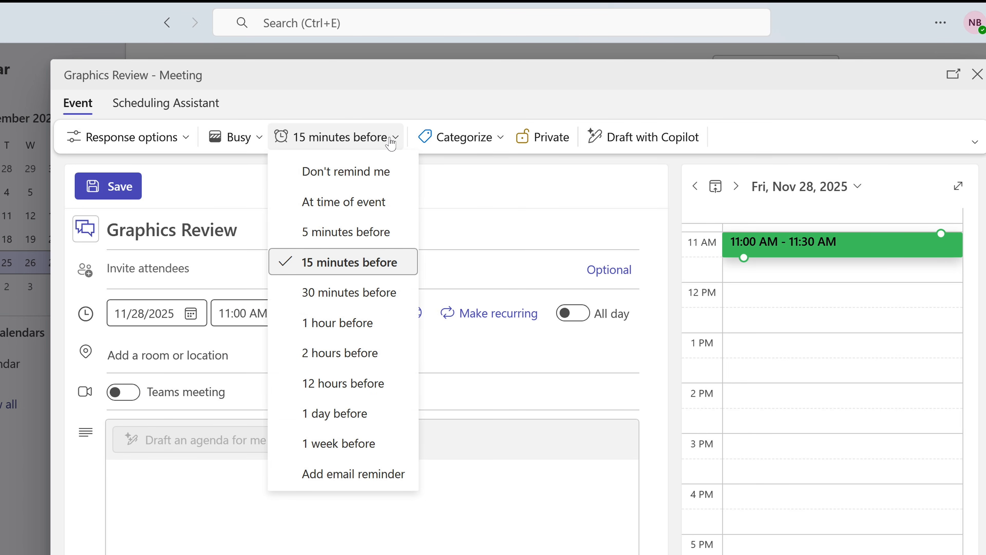
{"action": "left_click", "coordinate": [390, 144]}
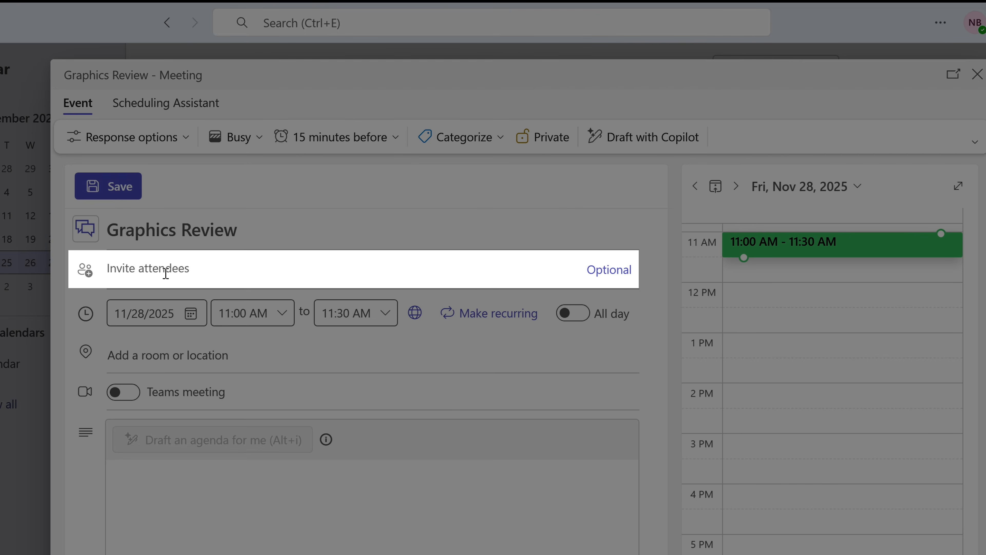
{"action": "left_click", "coordinate": [165, 270]}
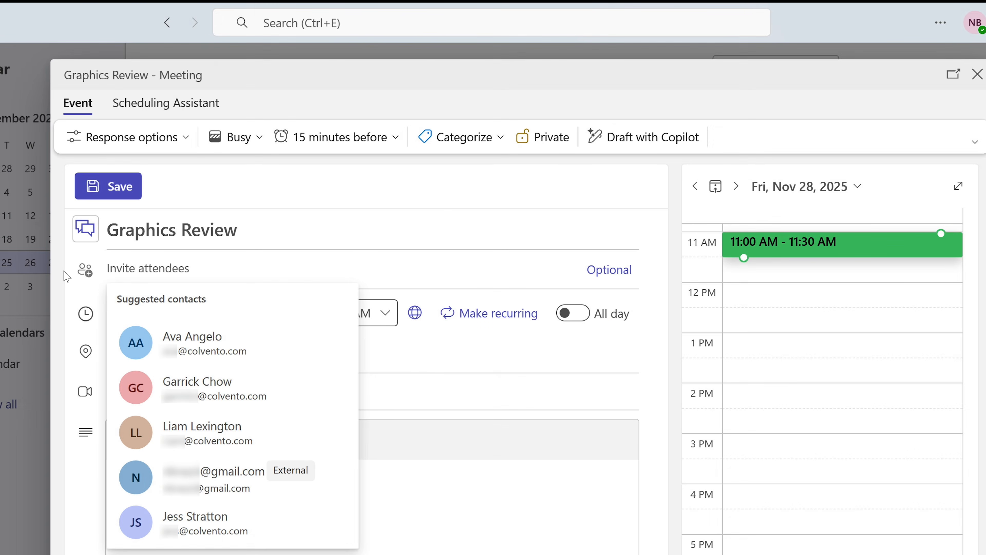
Add two colleagues and an external Gmail address as attendees, then check their availability
{"action": "type", "text": "ava"}
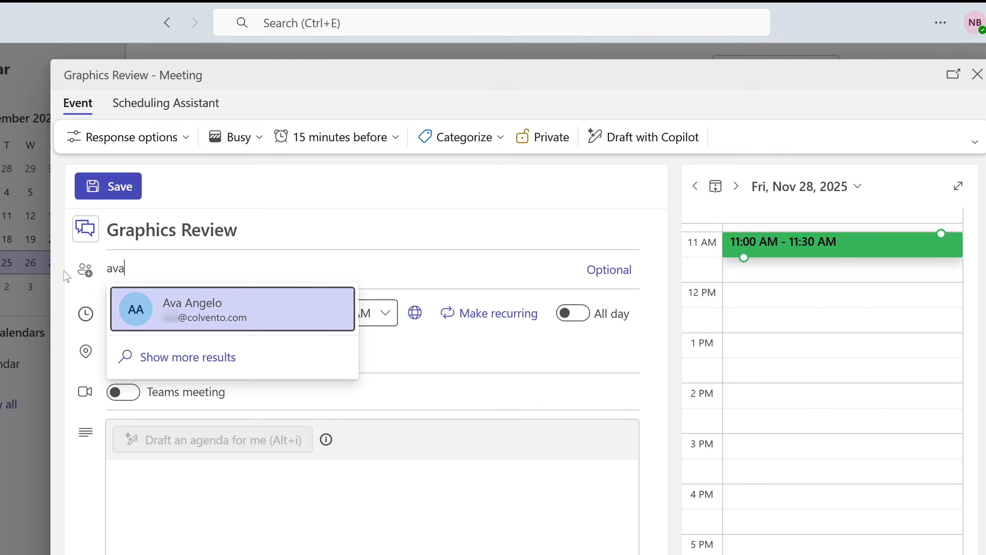
{"action": "left_click", "coordinate": [148, 303]}
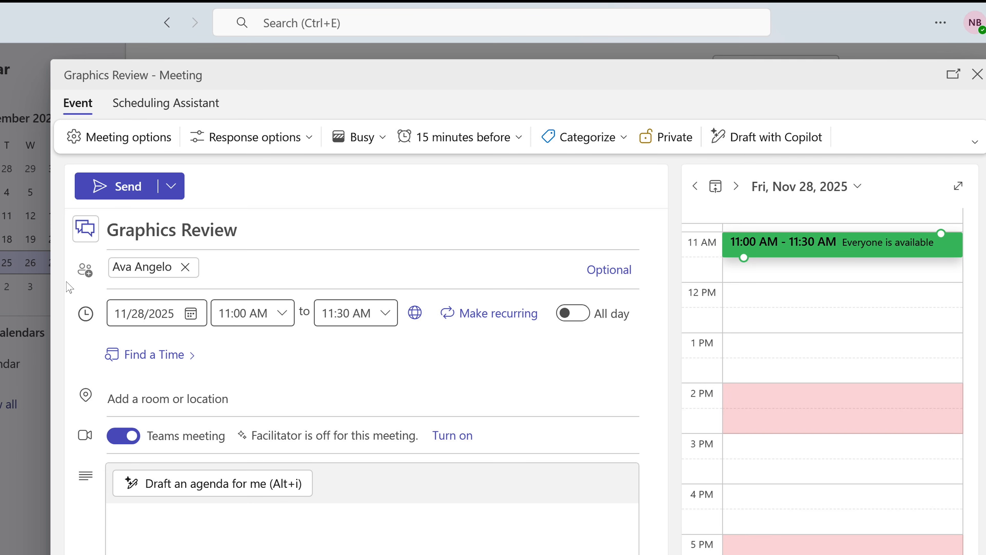
{"action": "type", "text": "liam"}
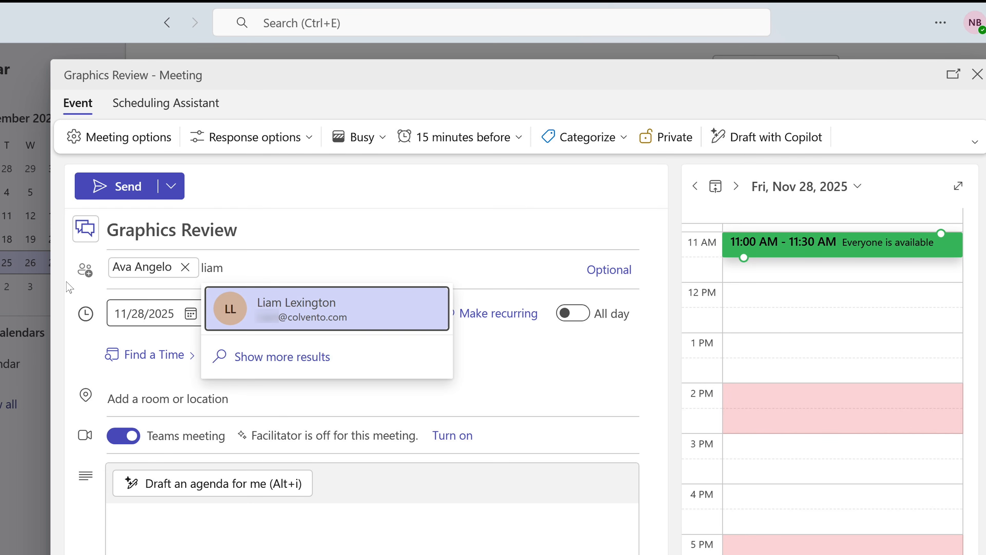
{"action": "key", "text": "Return"}
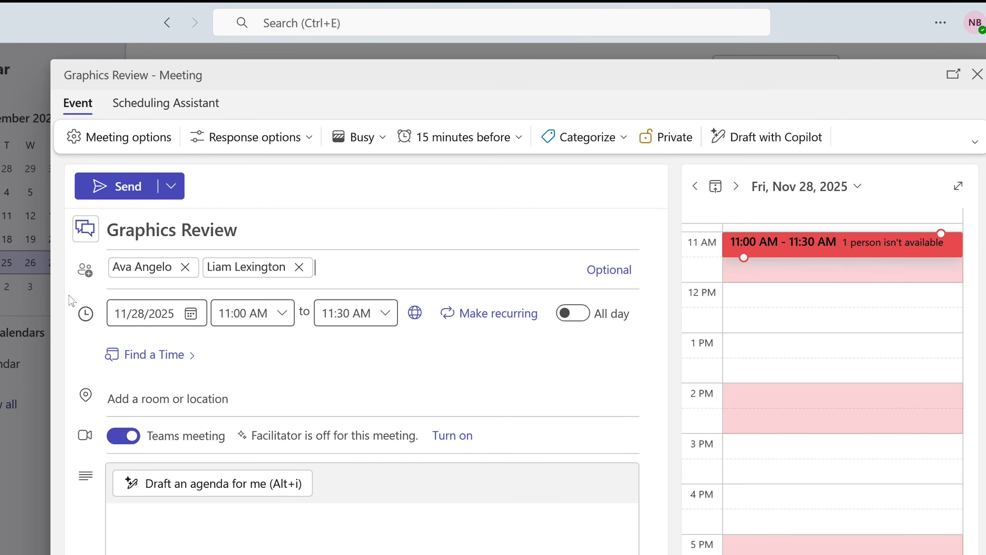
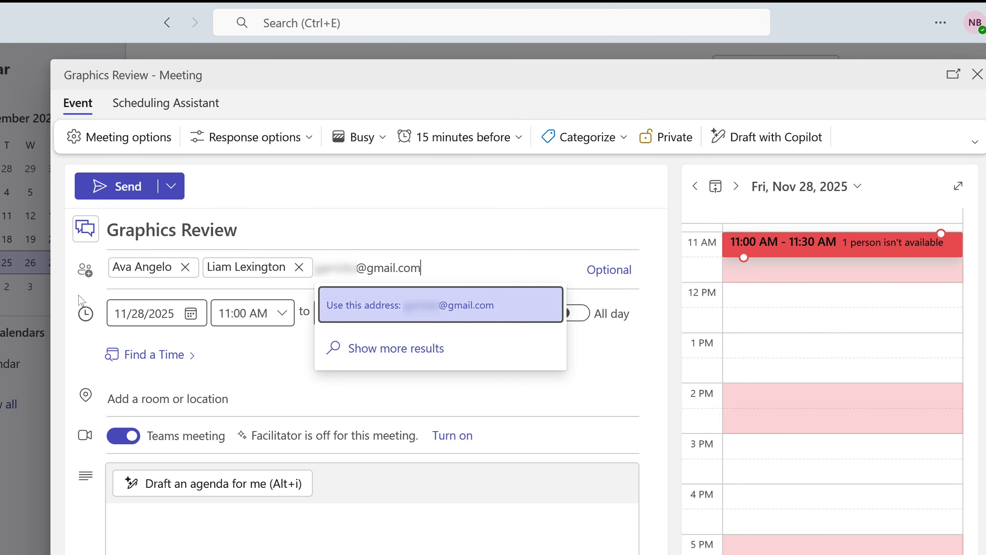
{"action": "left_click", "coordinate": [359, 310]}
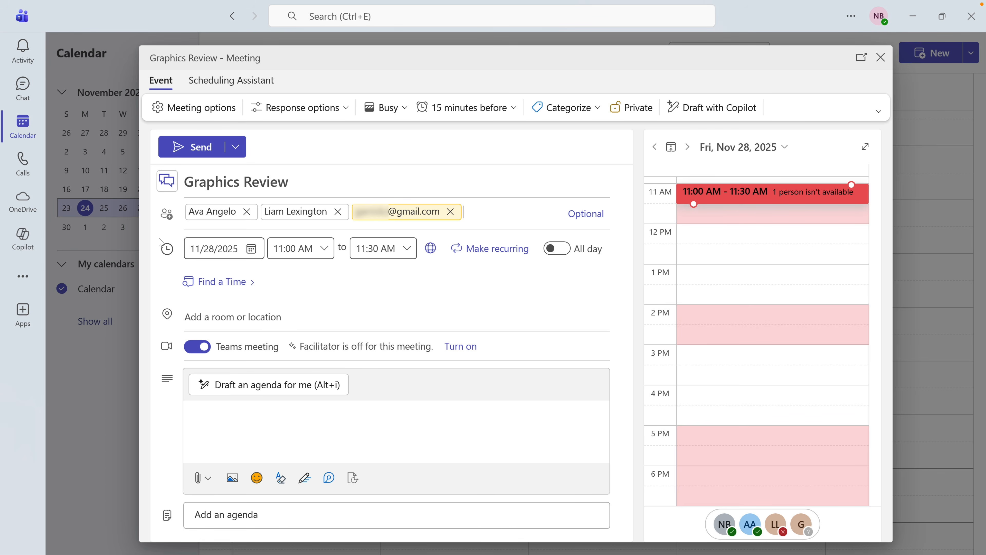
{"action": "left_click", "coordinate": [244, 89]}
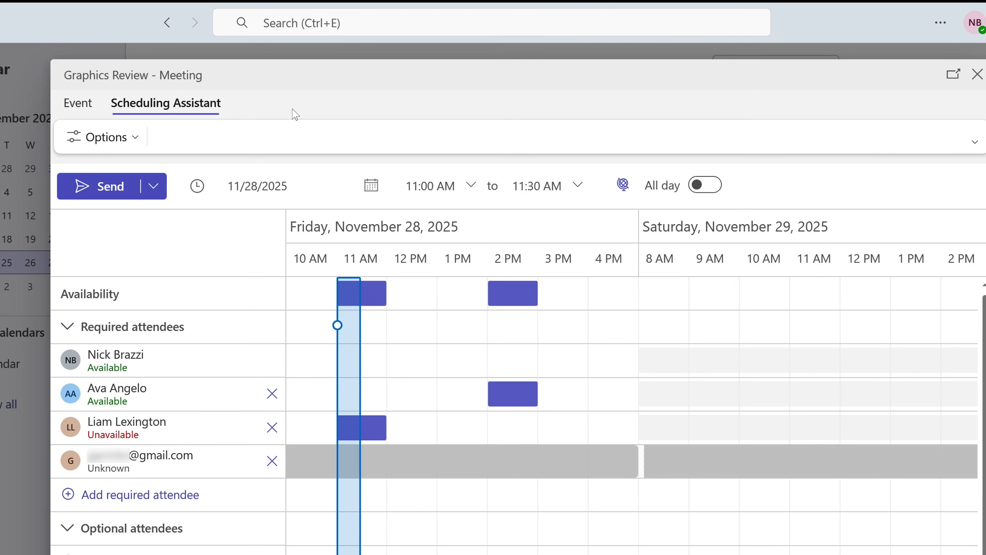
Move Graphics Review to Friday 1:00–1:30 PM and send the invitation to its three attendees
{"action": "left_click_drag", "start_coordinate": [350, 383], "coordinate": [469, 391]}
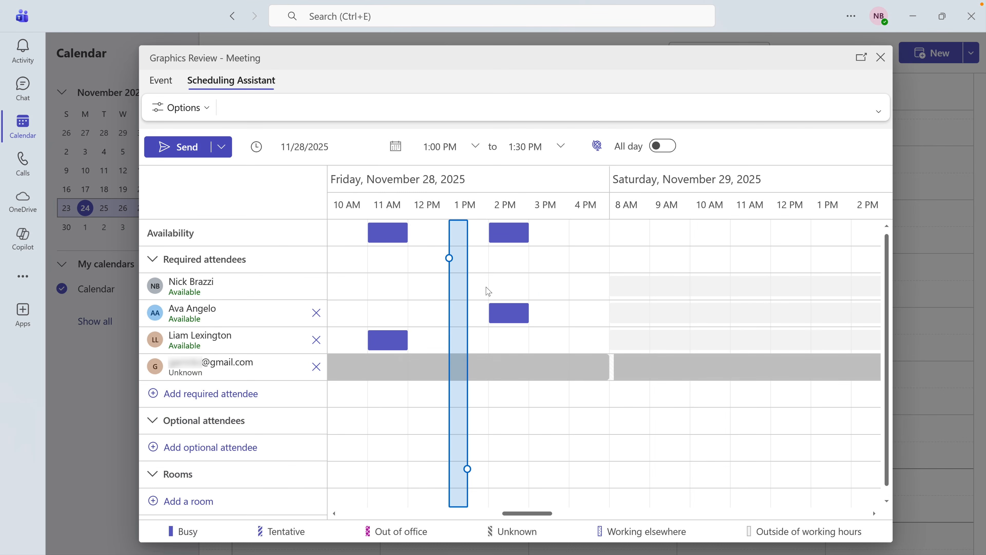
{"action": "left_click", "coordinate": [161, 81]}
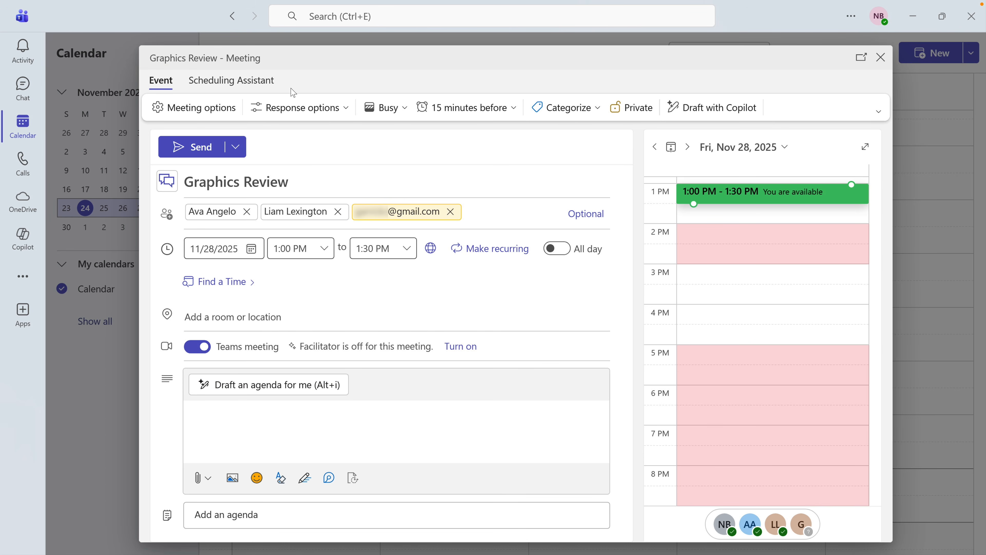
{"action": "left_click", "coordinate": [197, 148]}
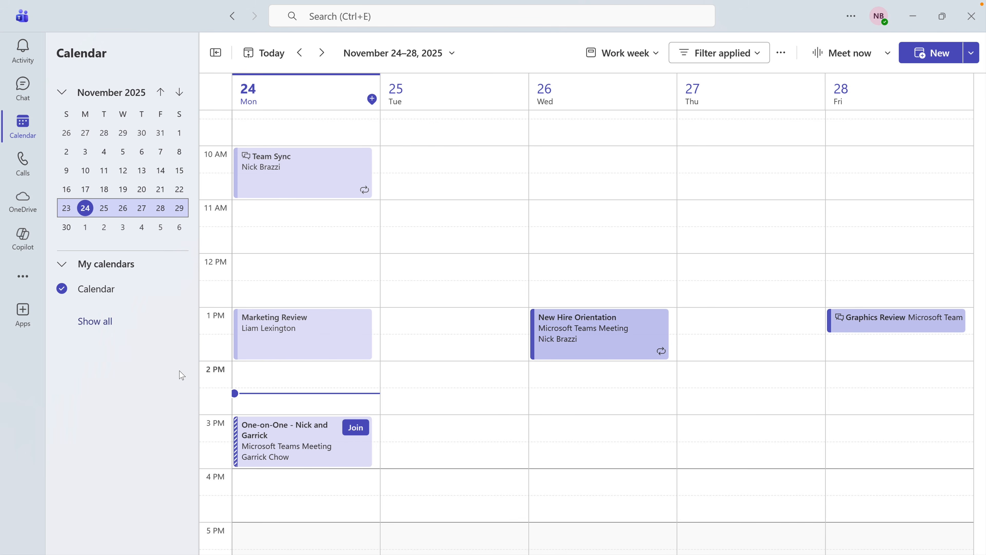
Accept the Monday 3 PM One-on-One invitation, check the Graphics Review card, then reopen One-on-One's details
{"action": "left_click", "coordinate": [277, 431]}
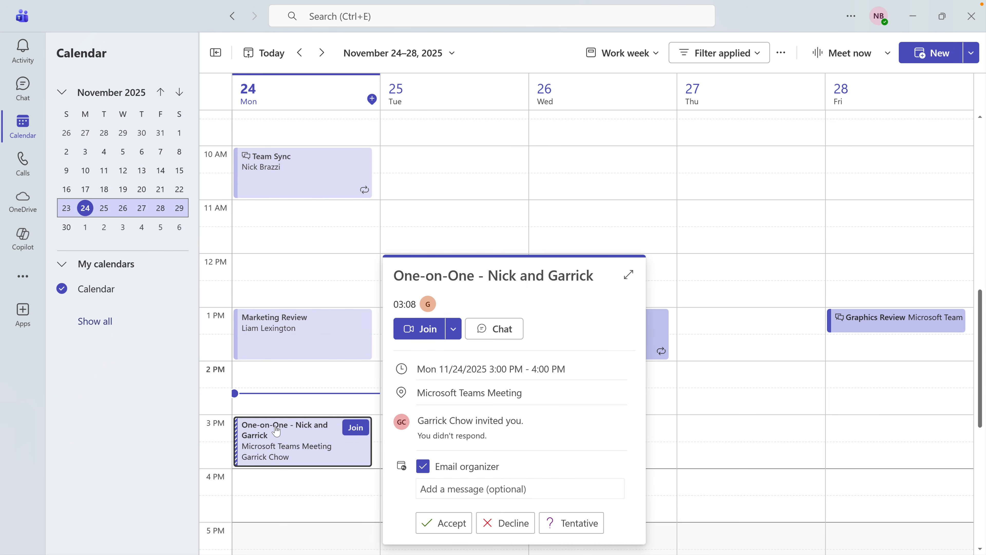
{"action": "left_click", "coordinate": [457, 525]}
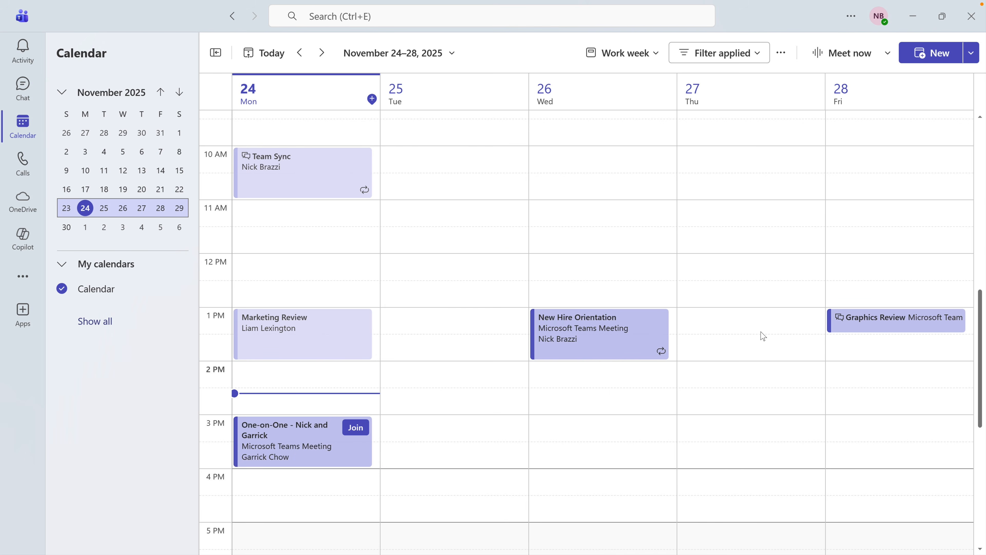
{"action": "left_click", "coordinate": [847, 328]}
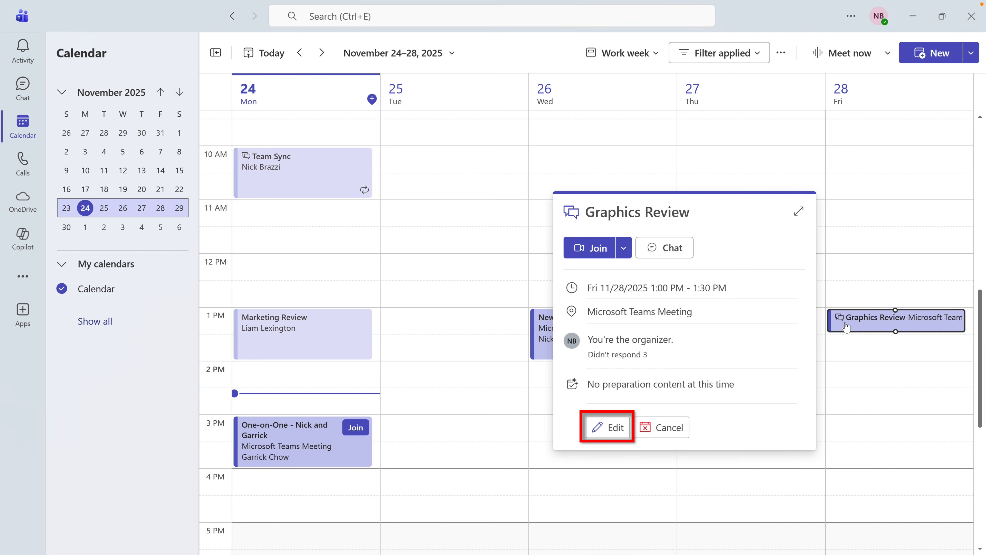
{"action": "left_click", "coordinate": [157, 436]}
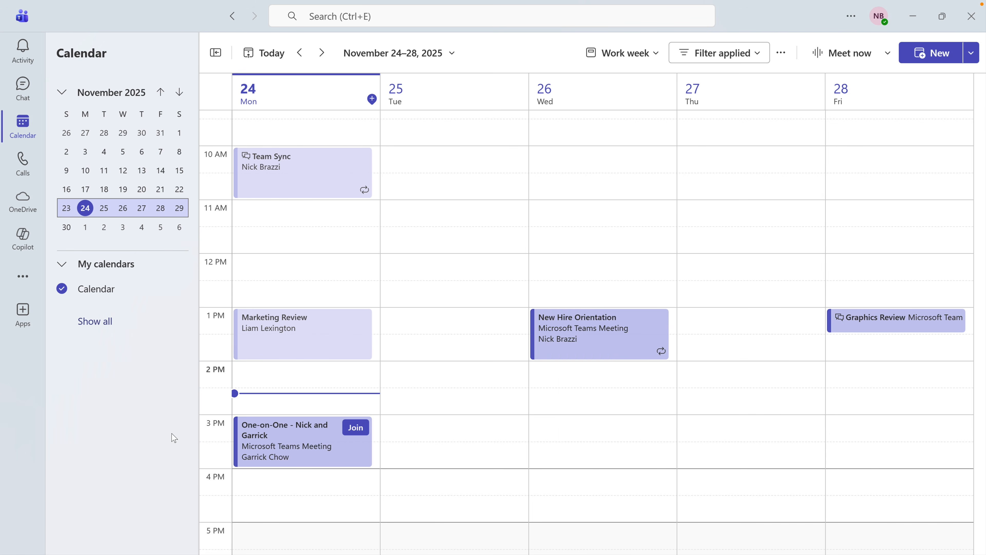
{"action": "left_click", "coordinate": [268, 442]}
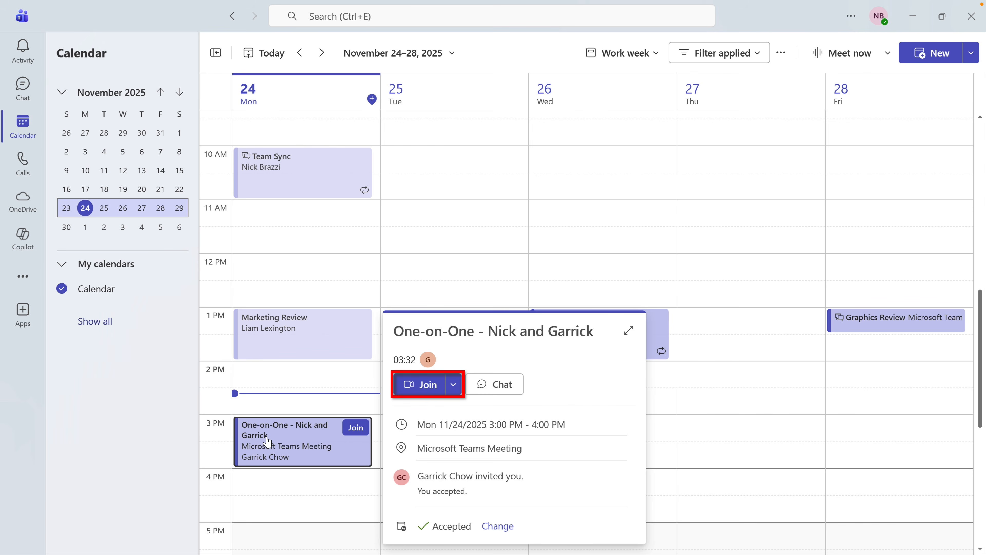
Join the One-on-One call after previewing Effects and avatars, then mute the microphone
{"action": "left_click", "coordinate": [417, 384]}
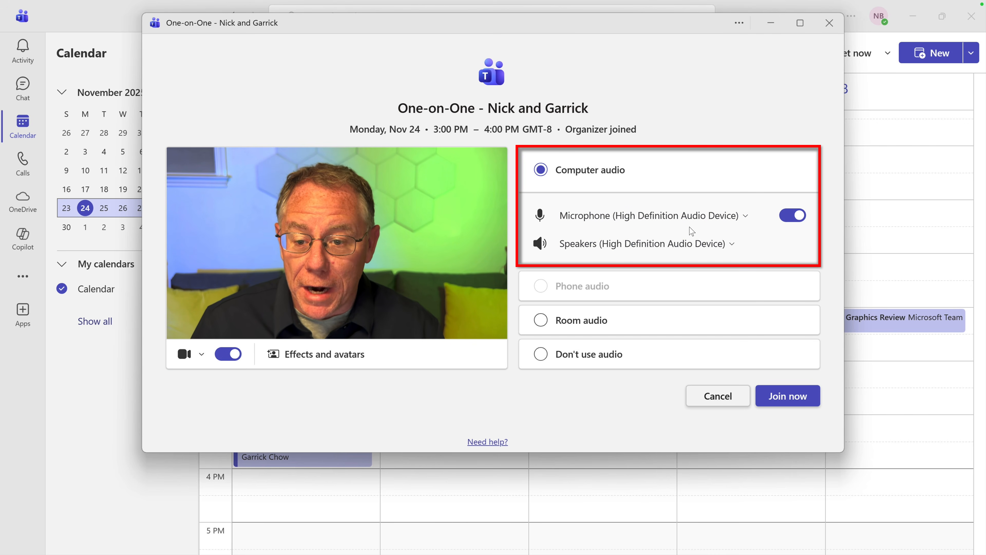
{"action": "left_click", "coordinate": [338, 359]}
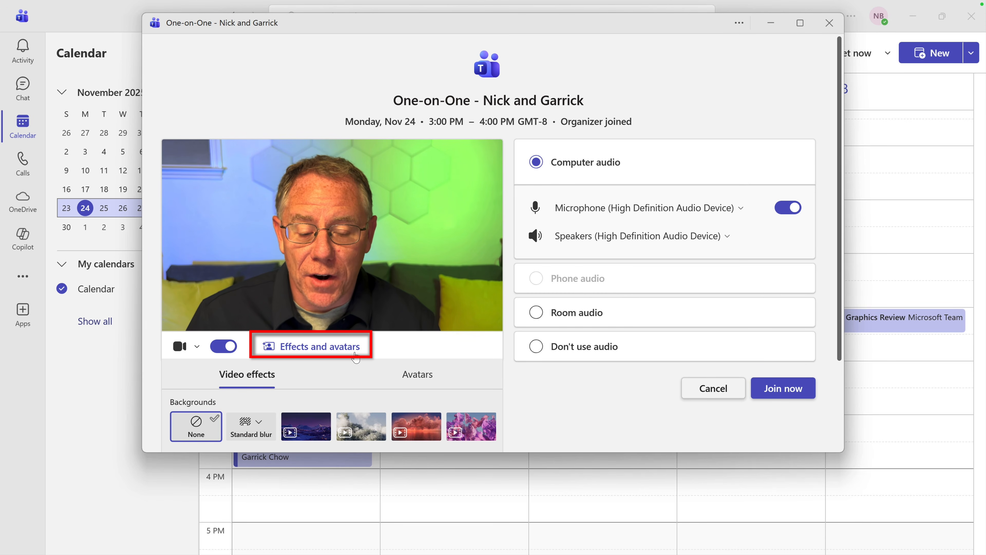
{"action": "left_click", "coordinate": [783, 389]}
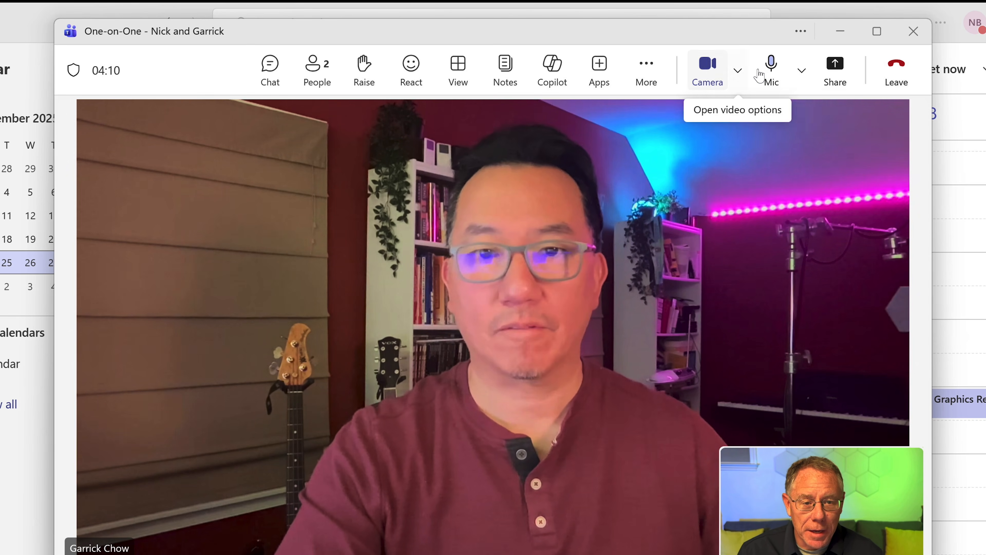
{"action": "left_click", "coordinate": [771, 74]}
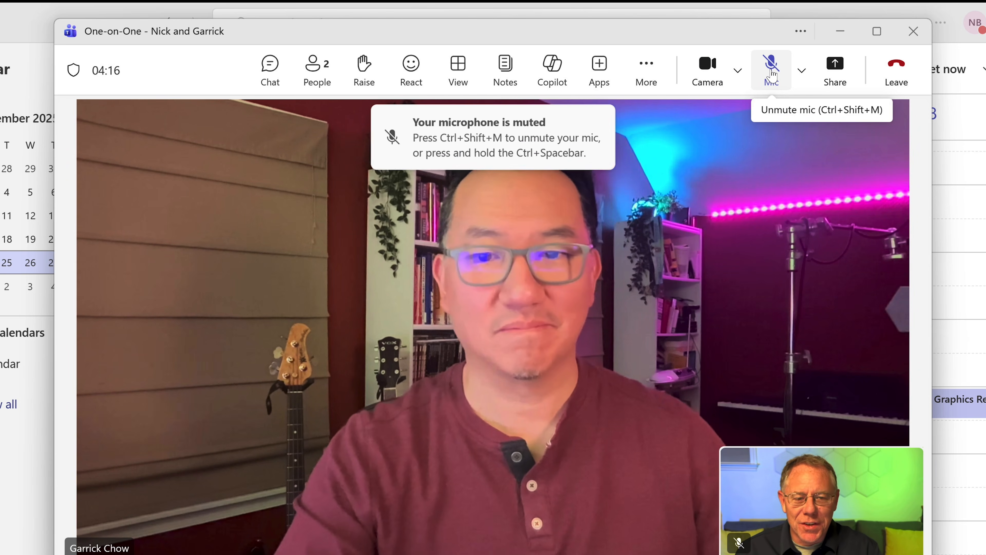
Unmute, open and close the meeting chat and More actions menu, then leave the One-on-One call
{"action": "left_click", "coordinate": [772, 73]}
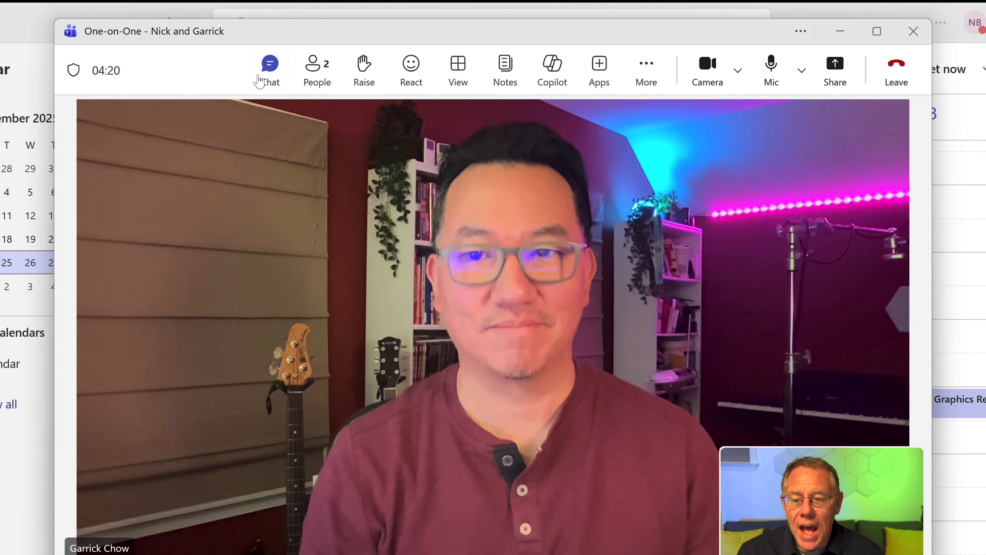
{"action": "left_click", "coordinate": [268, 66]}
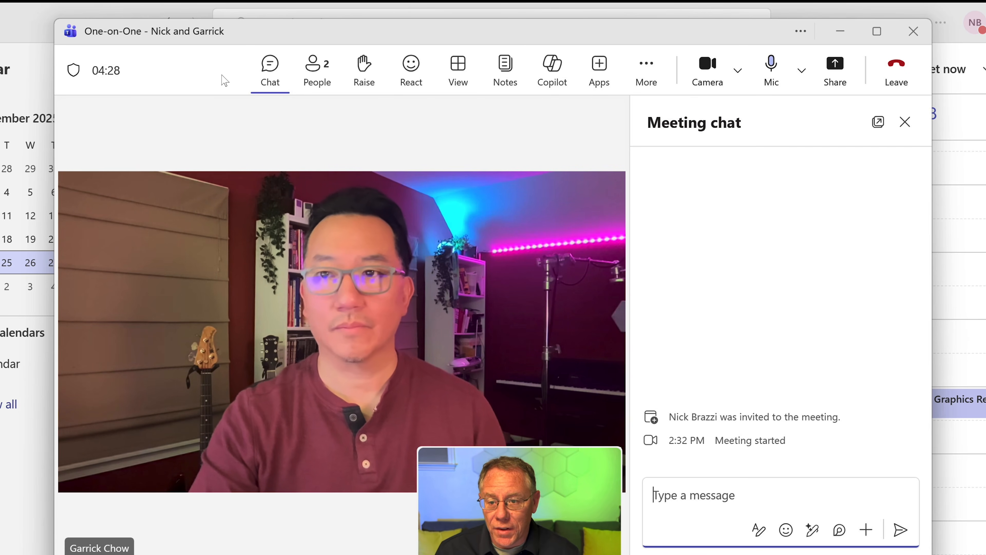
{"action": "left_click", "coordinate": [270, 66]}
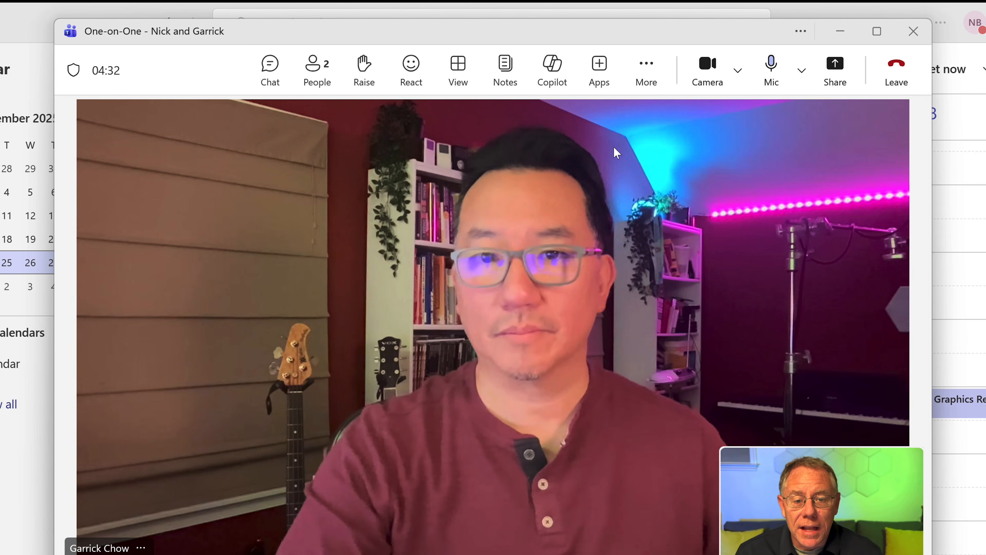
{"action": "left_click", "coordinate": [649, 72]}
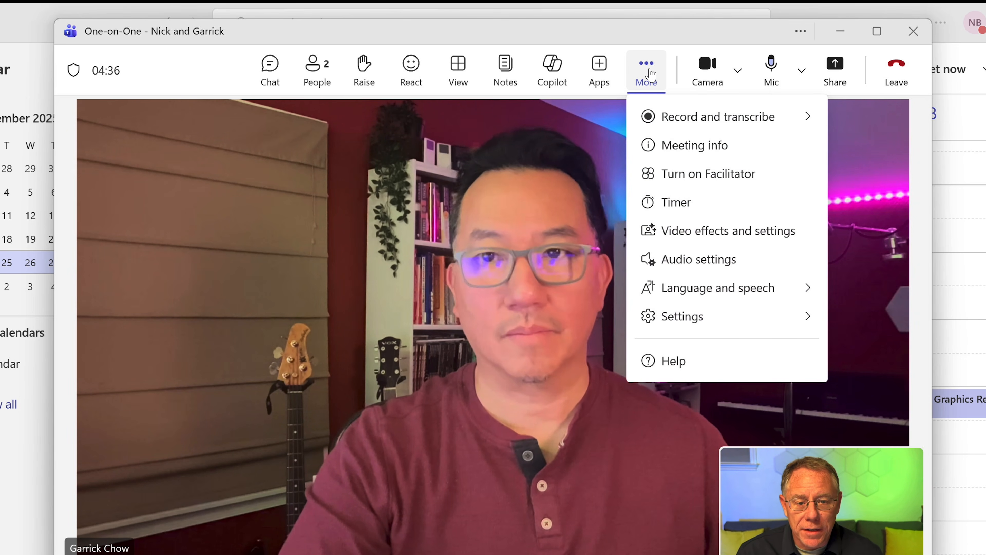
{"action": "mouse_move", "coordinate": [671, 123]}
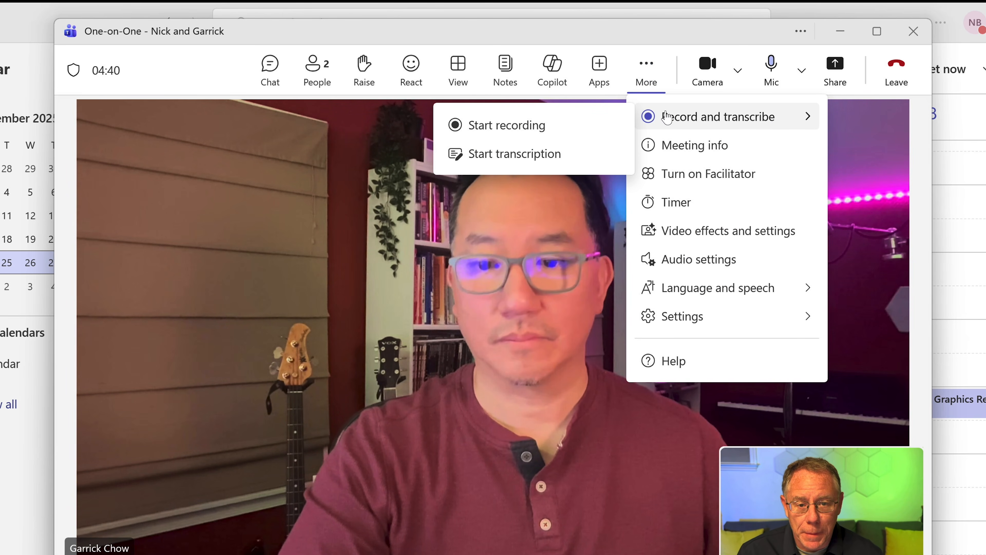
{"action": "left_click", "coordinate": [645, 69]}
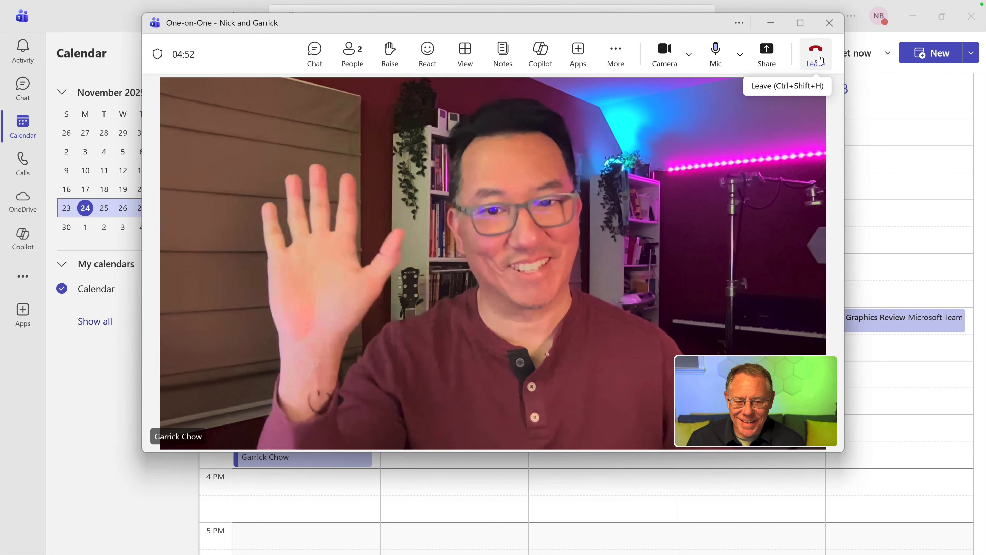
{"action": "left_click", "coordinate": [818, 58]}
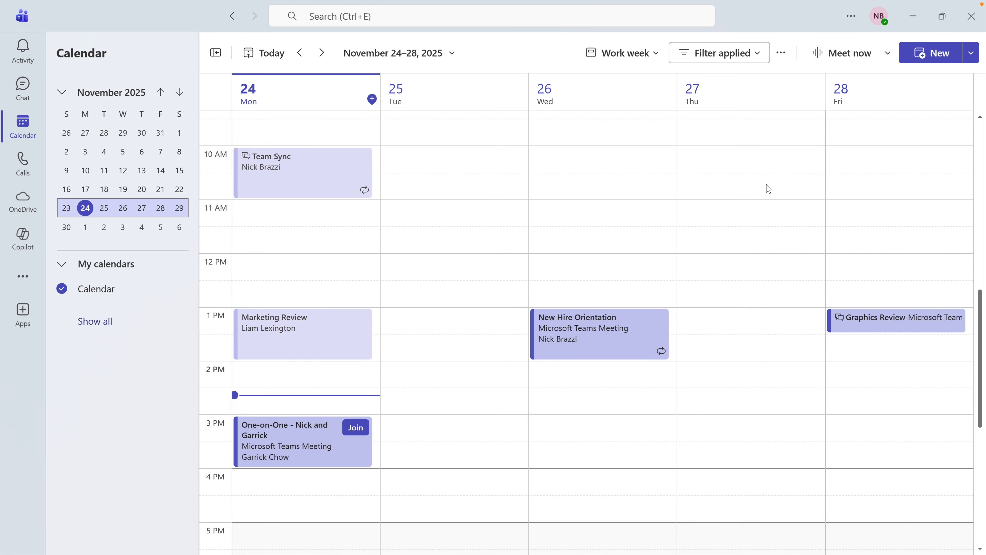
Open Teams Settings from the Settings and more menu beside the profile picture
{"action": "left_click", "coordinate": [850, 17]}
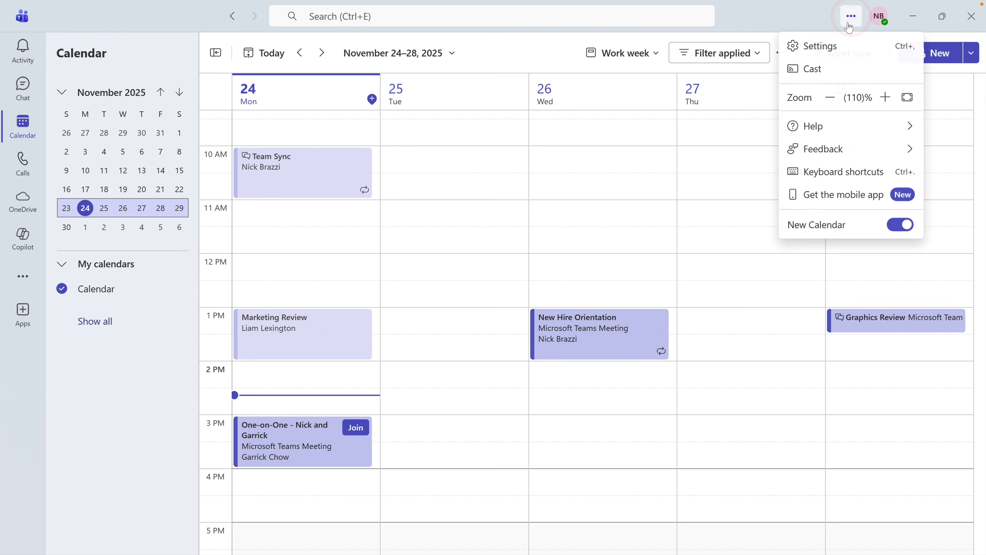
{"action": "left_click", "coordinate": [854, 56]}
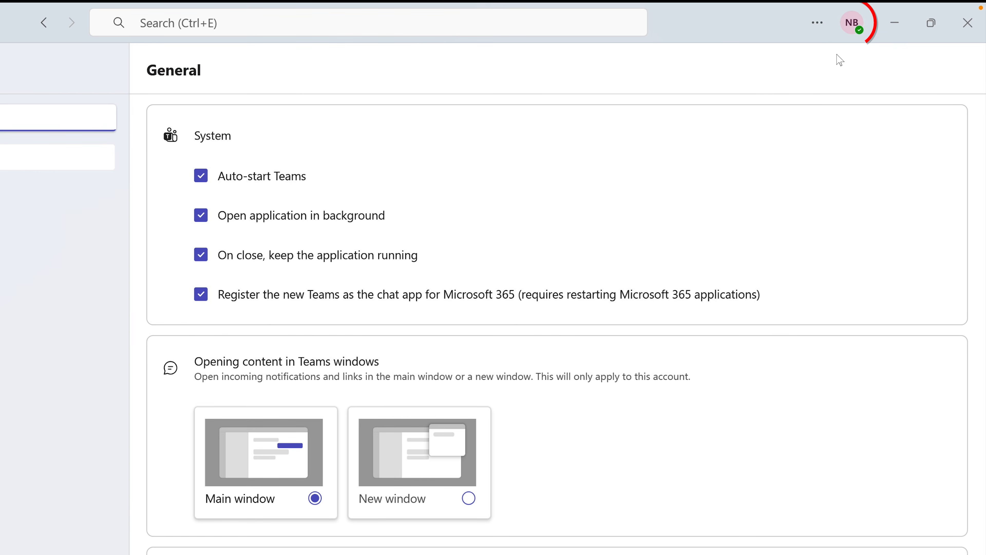
{"action": "left_click", "coordinate": [852, 27]}
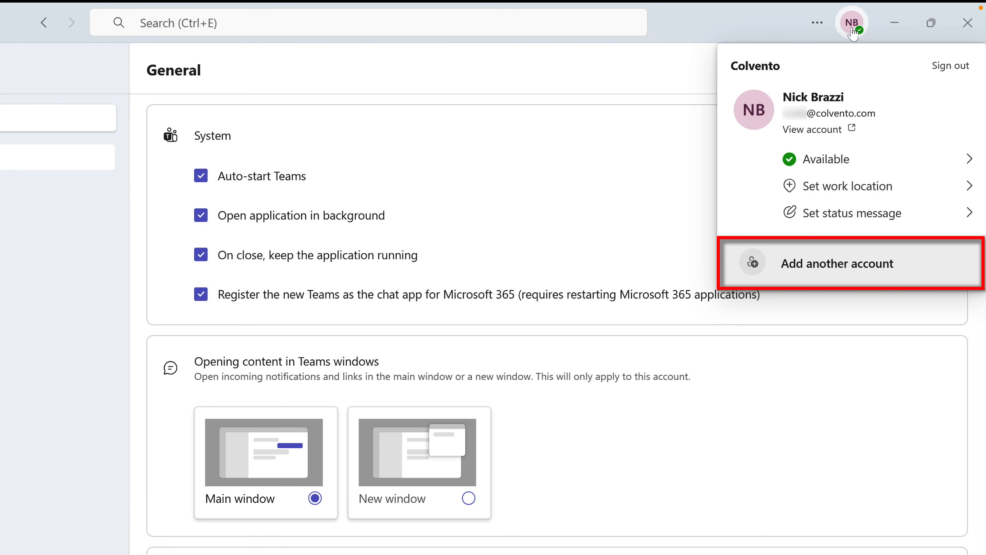
{"action": "left_click", "coordinate": [853, 29]}
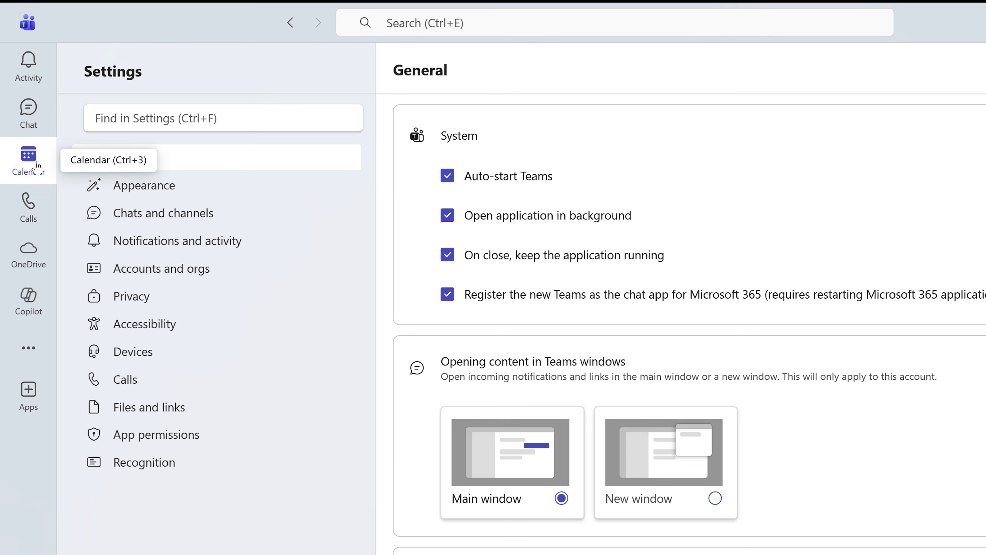
{"action": "right_click", "coordinate": [41, 171]}
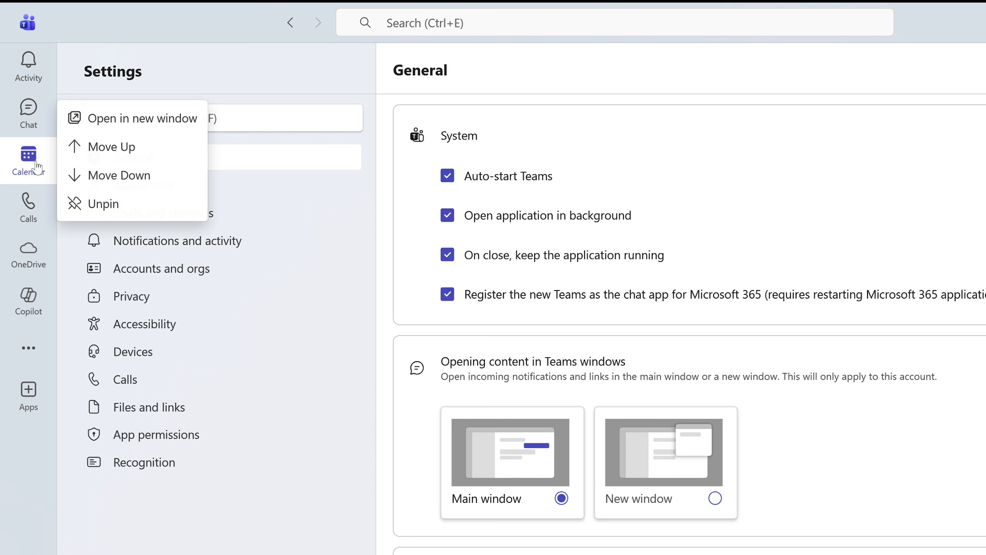
Unpin Calendar, re-pin it from the apps list, and drag it between Chat and Calls
{"action": "left_click", "coordinate": [138, 211]}
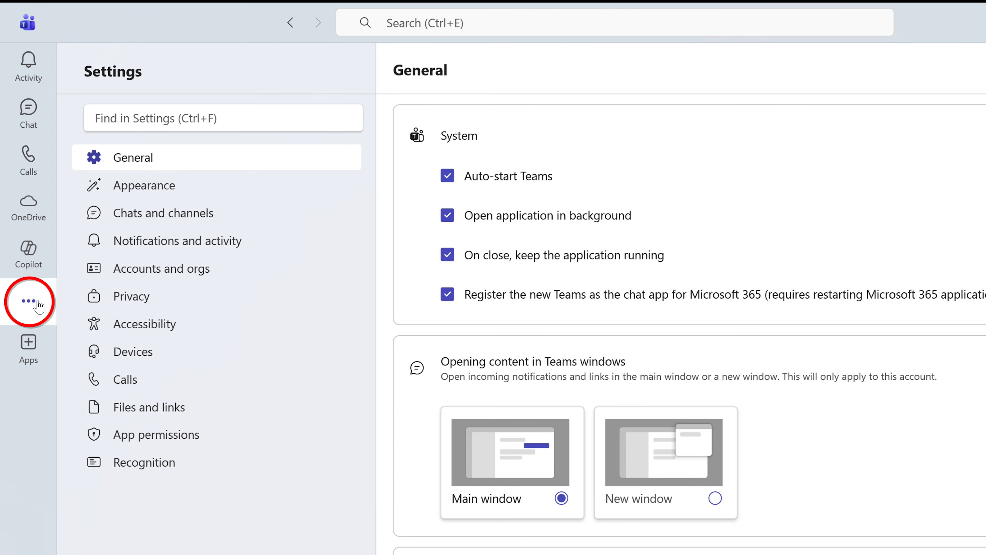
{"action": "left_click", "coordinate": [29, 301]}
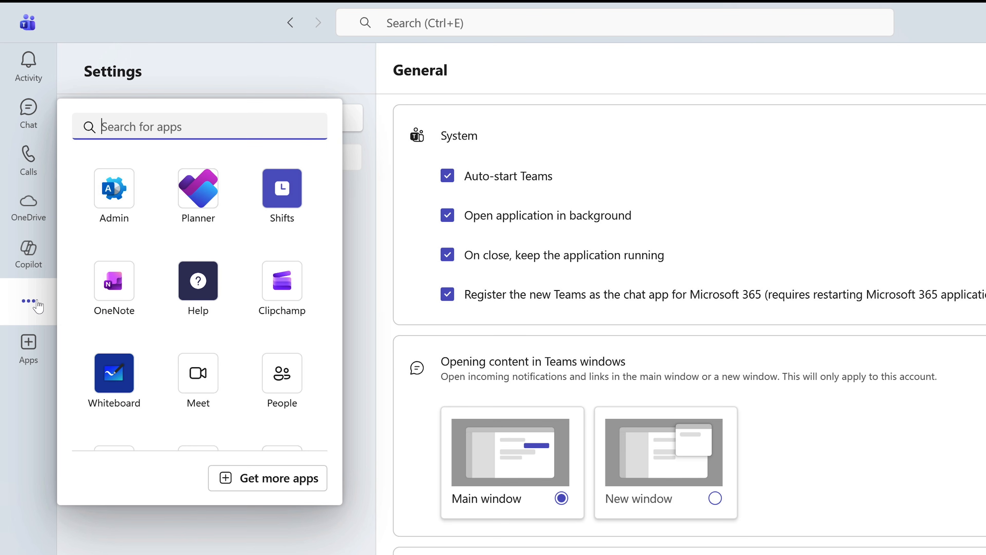
{"action": "scroll", "coordinate": [163, 311], "scroll_direction": "down", "scroll_amount": 4}
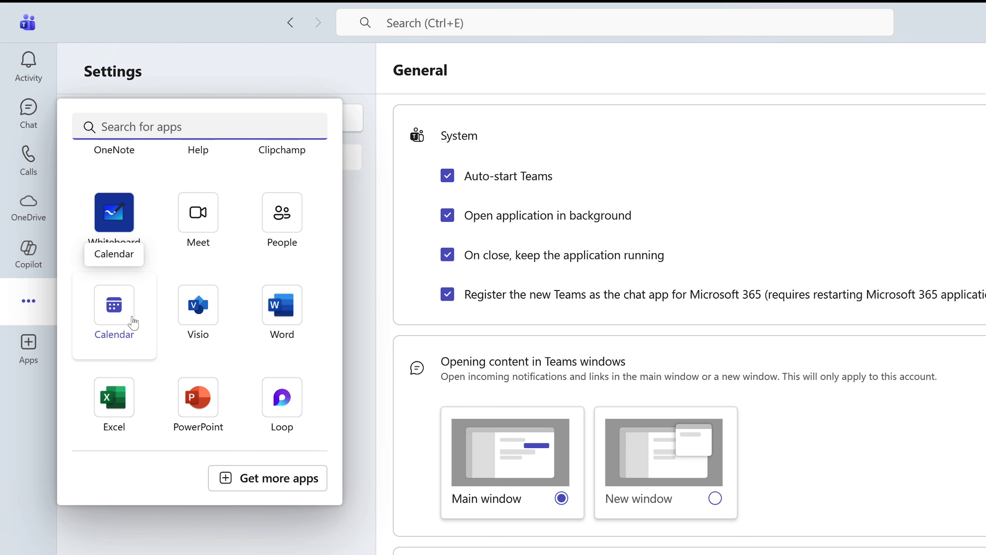
{"action": "right_click", "coordinate": [134, 322]}
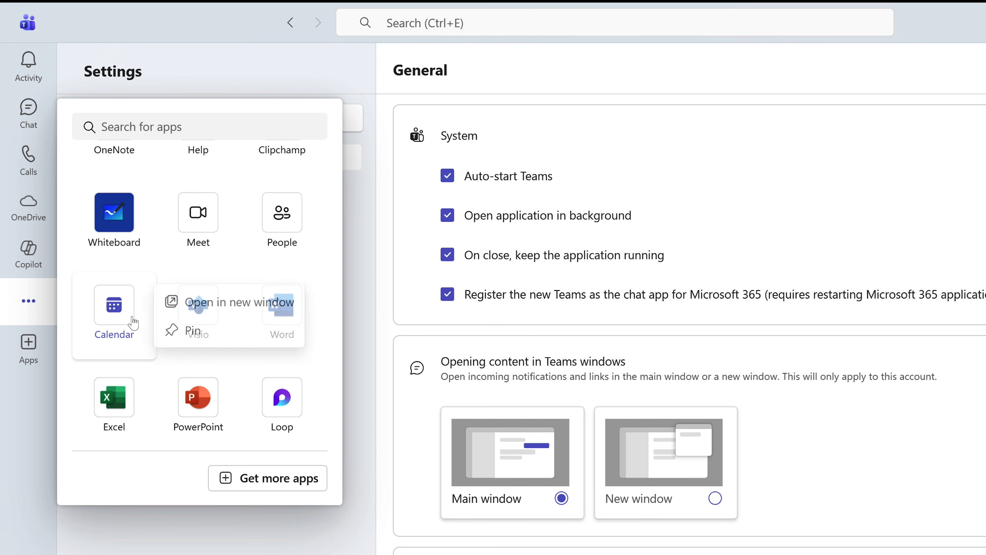
{"action": "left_click", "coordinate": [189, 331]}
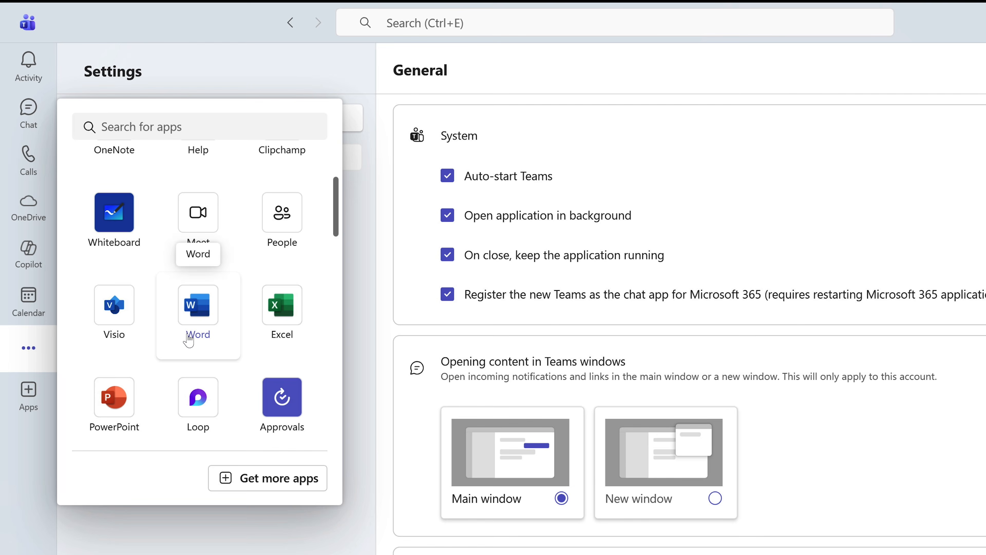
{"action": "left_click", "coordinate": [20, 469]}
{"action": "left_click_drag", "start_coordinate": [36, 296], "coordinate": [28, 155]}
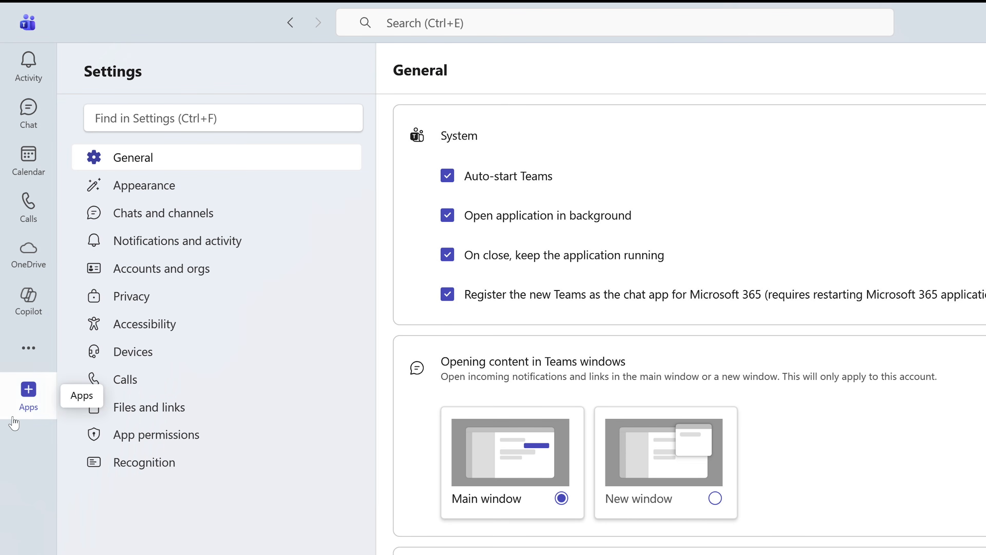